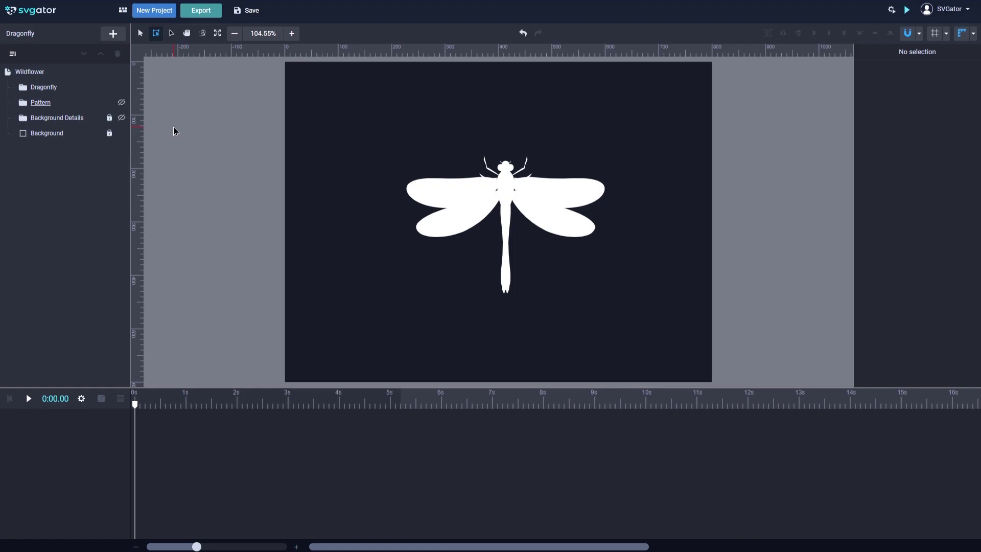
- Inspect the Dragonfly group's Body, Wing 1 and both Wing 2 paths, then collapse the groups
left_click(89, 88)
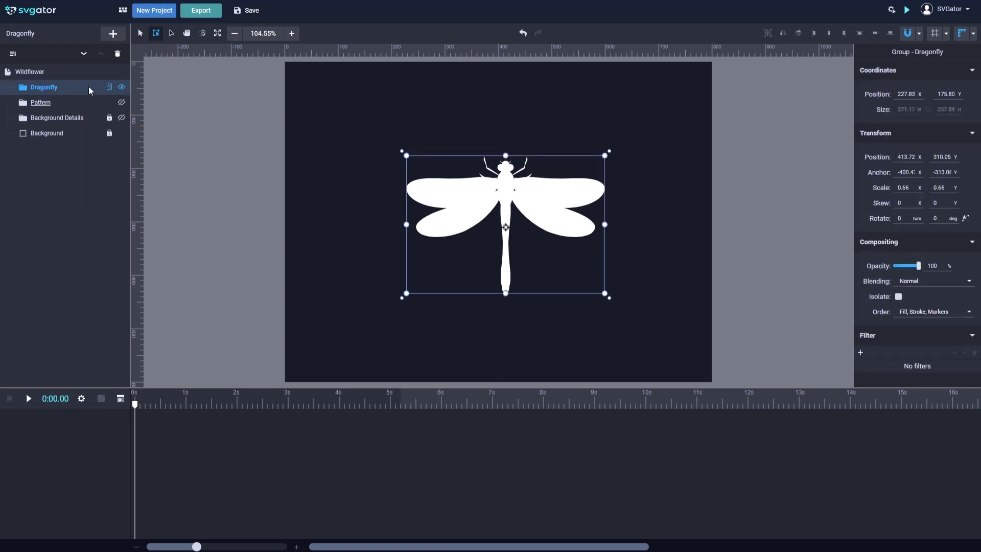
left_click(24, 88)
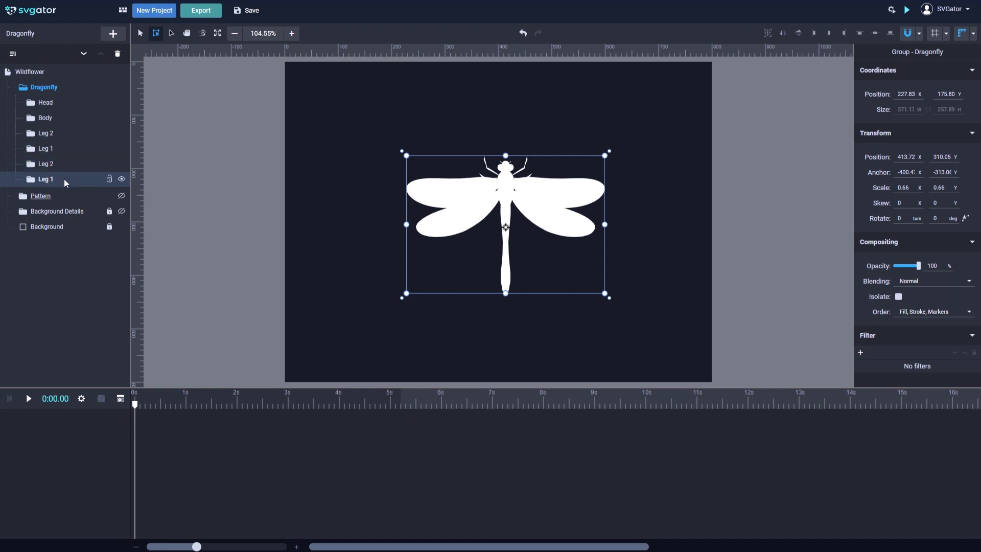
left_click(30, 119)
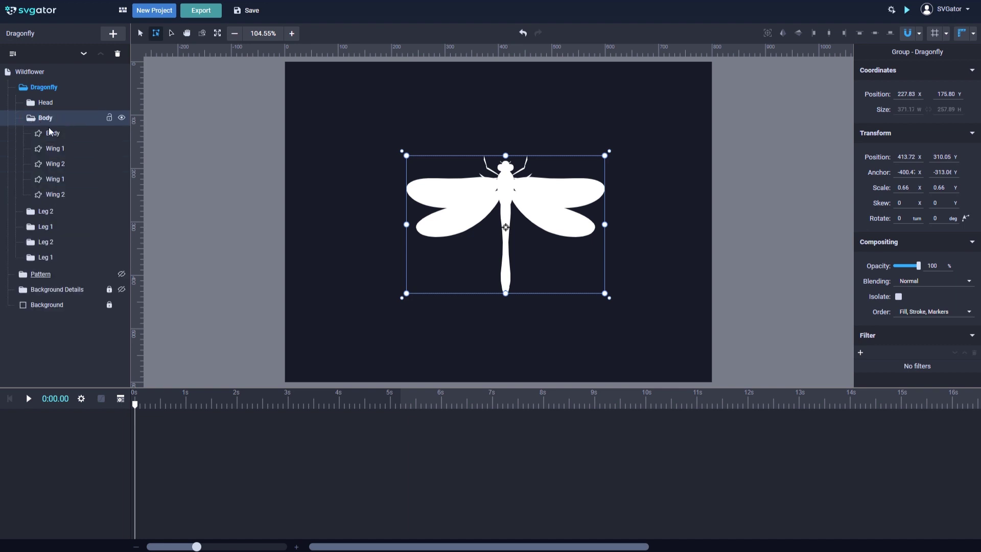
left_click(67, 135)
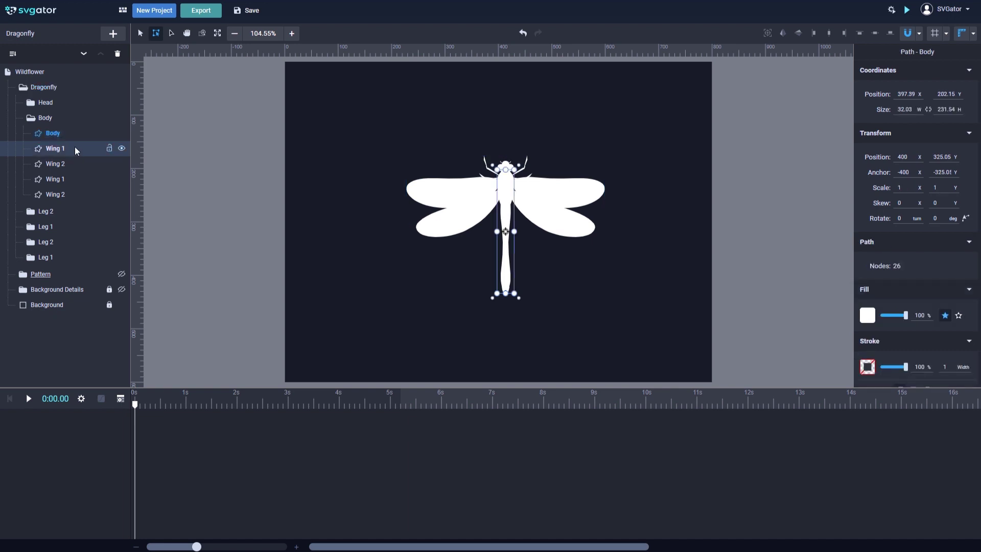
left_click(75, 148)
left_click(79, 164)
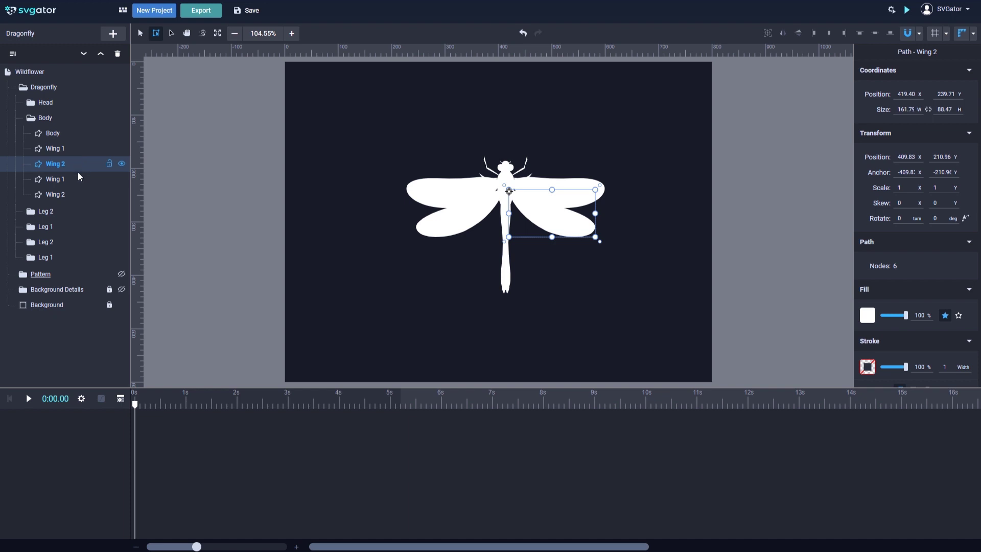
left_click(80, 196)
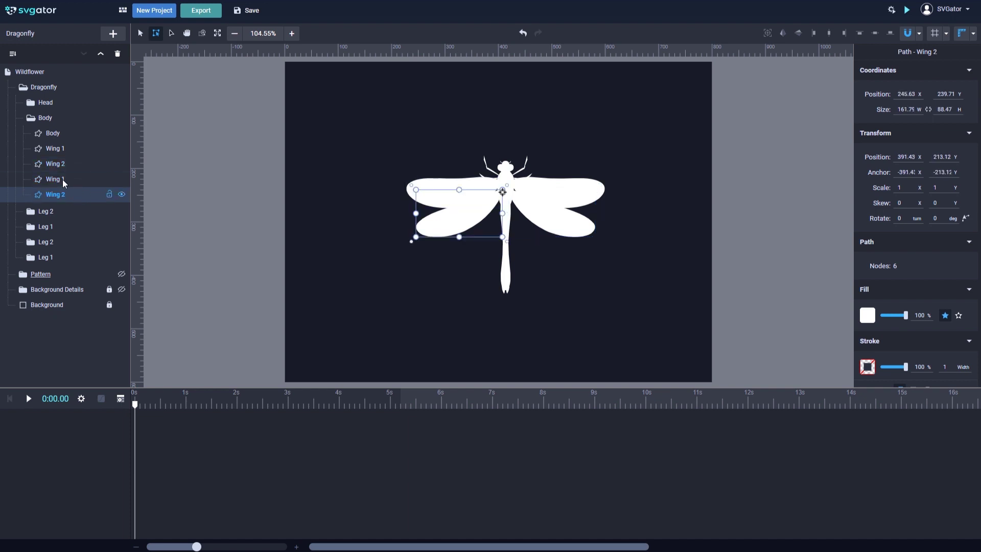
left_click(30, 118)
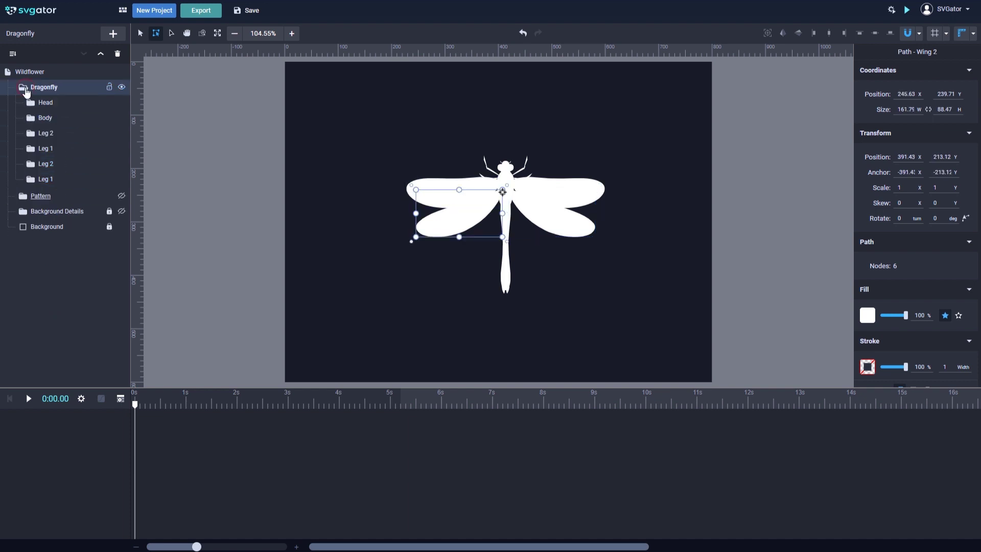
left_click(25, 87)
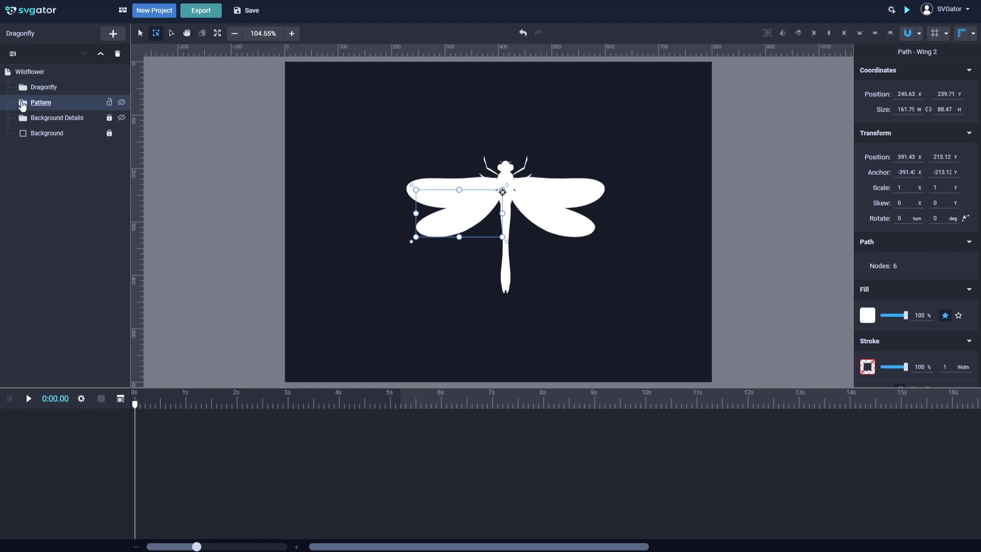
- Show the flower Pattern layer, preview its rotation near 3.9 s, and check Background Details briefly
left_click(121, 105)
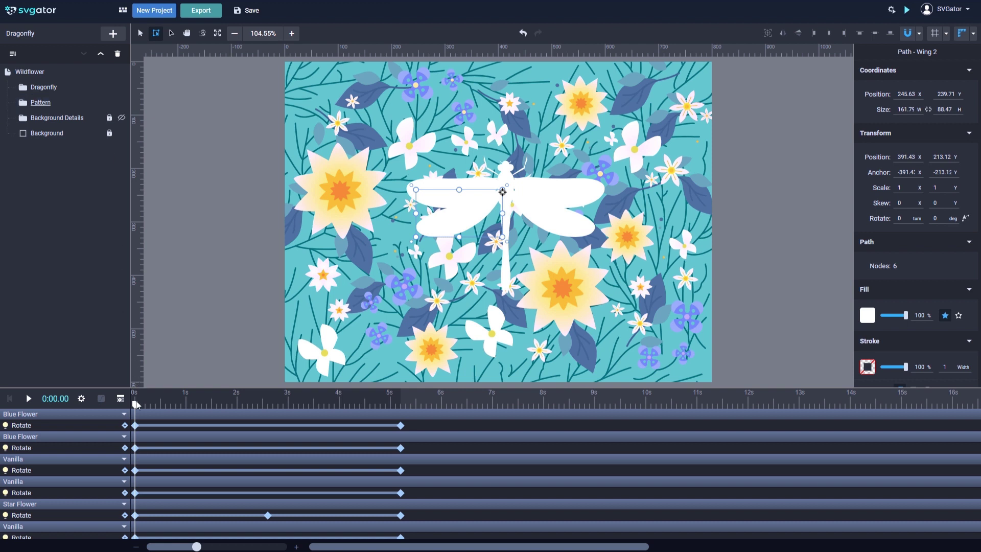
mouse_move(136, 406)
left_mouse_down()
mouse_move(401, 412)
mouse_move(304, 422)
mouse_move(239, 407)
mouse_move(134, 407)
left_mouse_up()
left_click(122, 104)
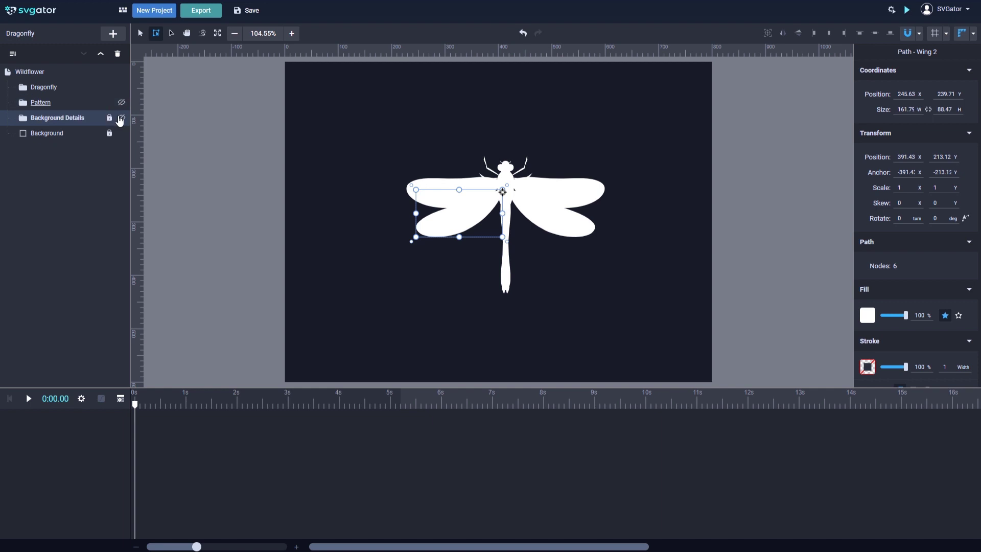
left_click(121, 118)
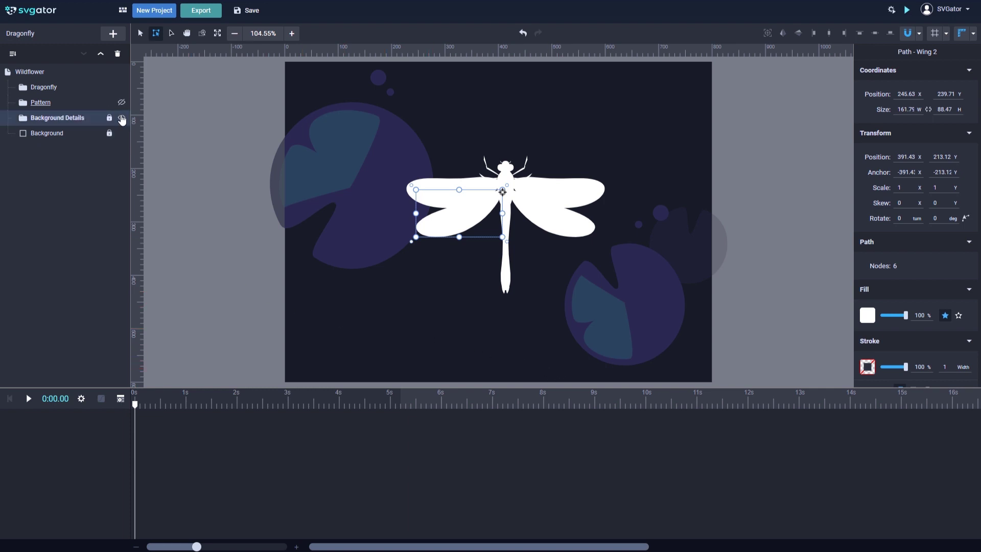
left_click(122, 118)
left_click(122, 103)
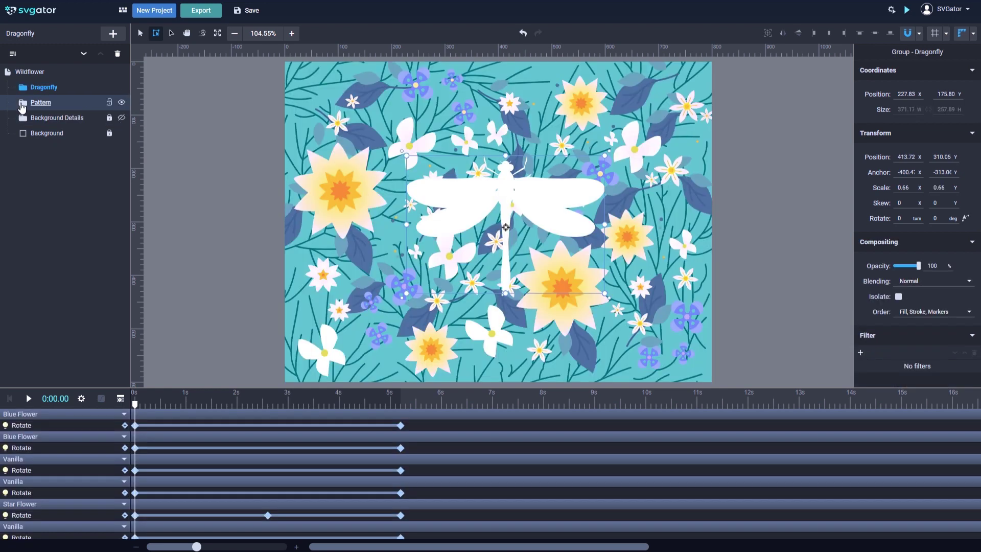
left_click(22, 104)
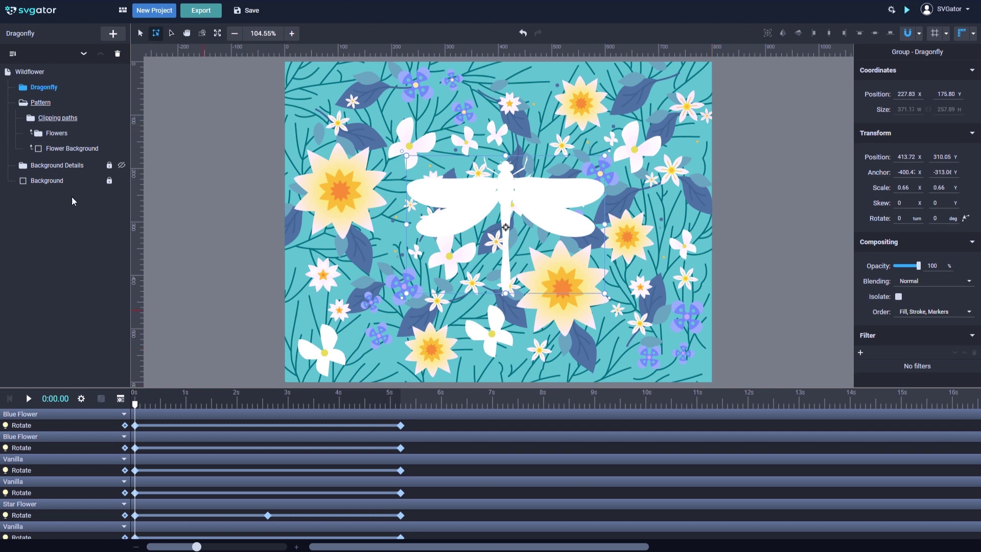
left_click(35, 134)
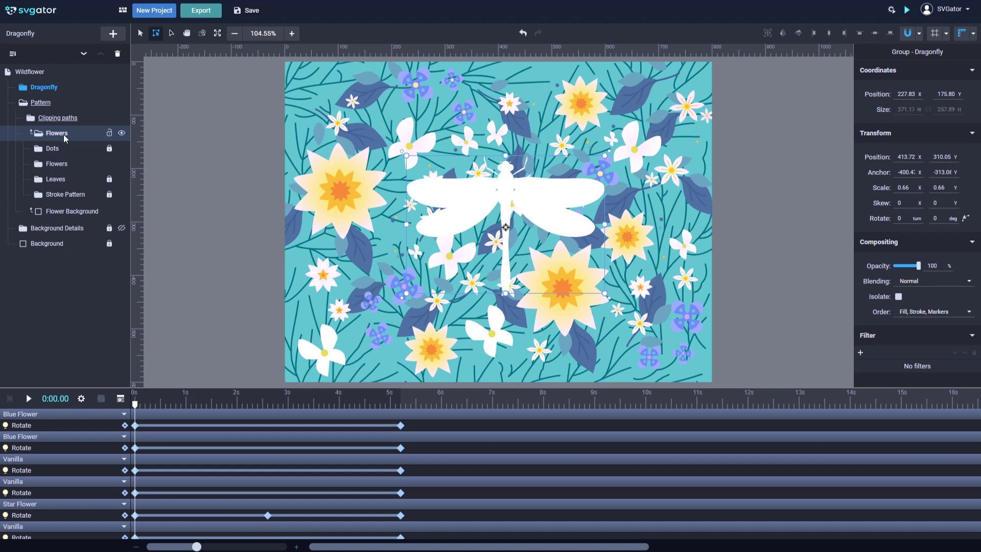
left_click(38, 134)
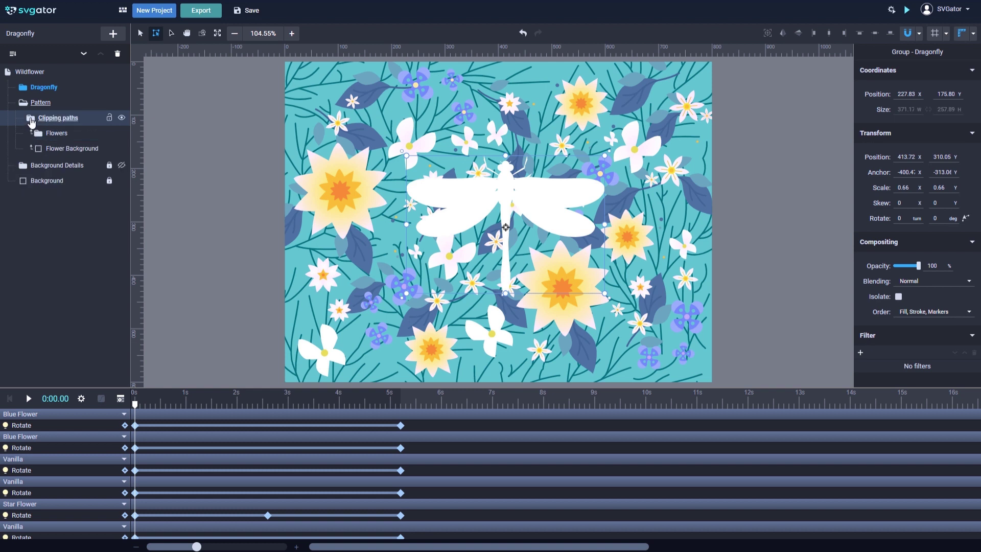
left_click(31, 121)
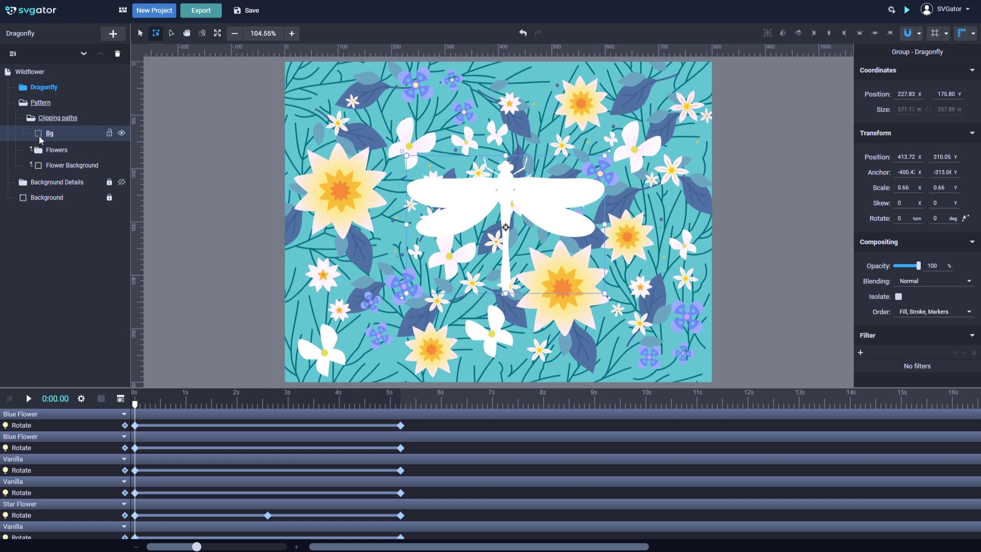
left_click(65, 132)
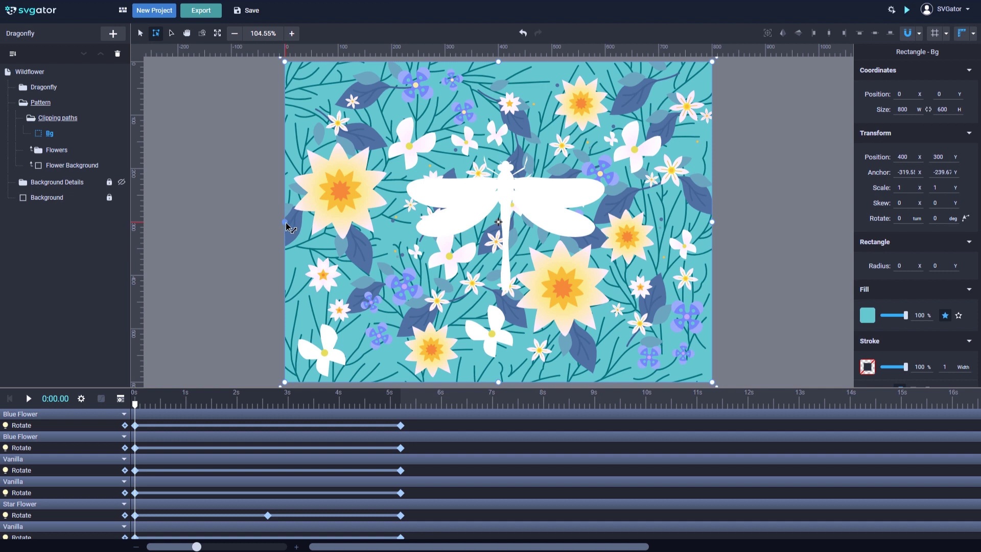
left_click_drag(288, 227, 329, 227)
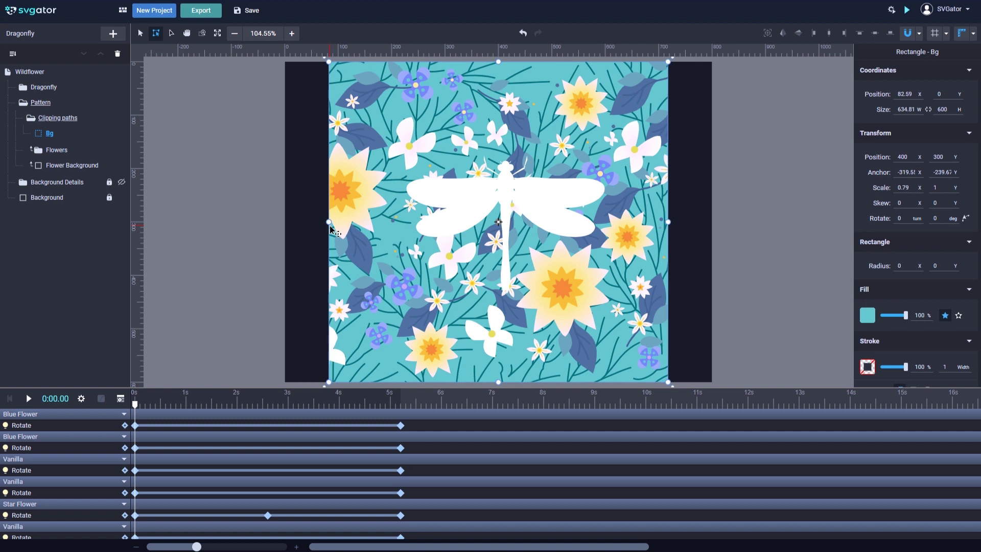
left_click(521, 33)
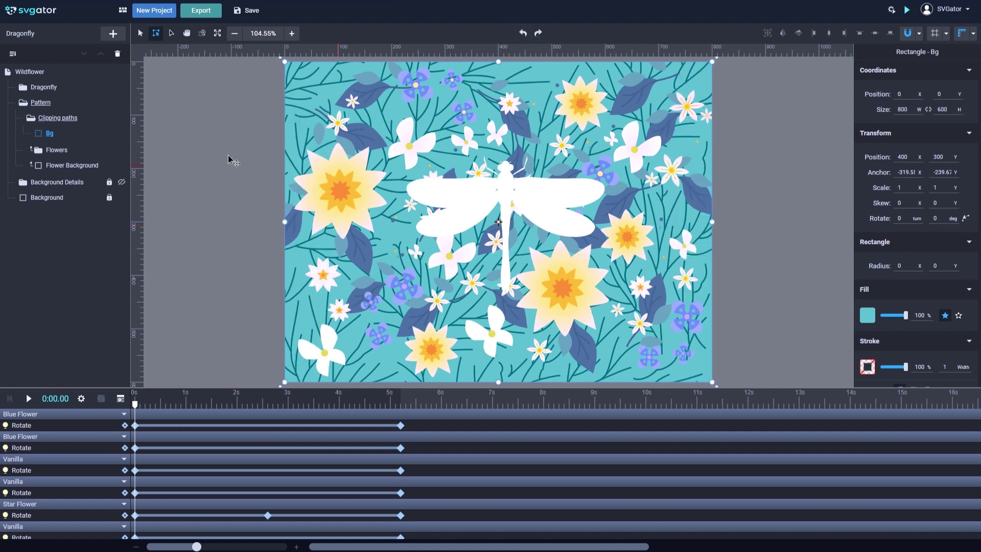
left_click(23, 112)
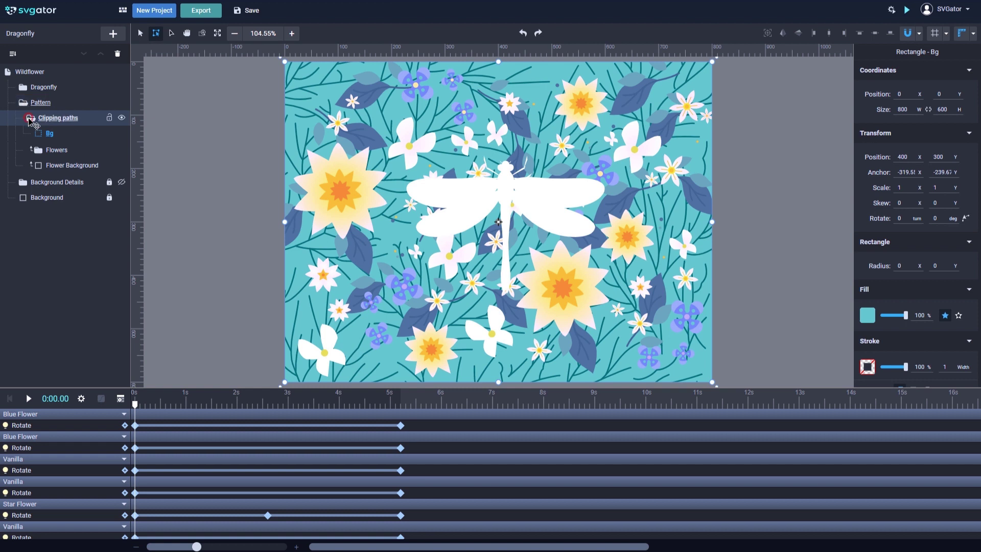
left_click(23, 102)
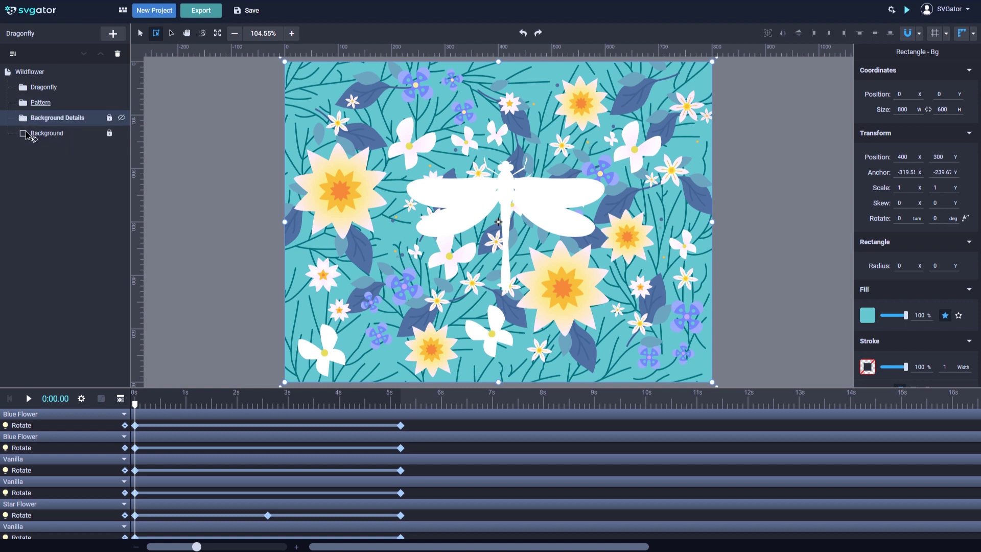
- Select the Dragonfly and Pattern groups together and create a mask from them
left_click(82, 91)
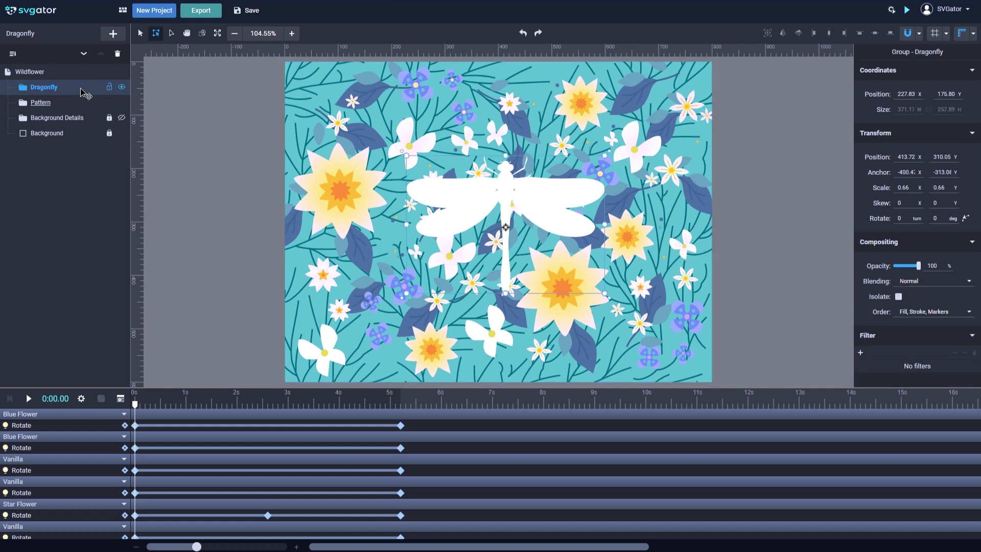
left_click(77, 103, "shift")
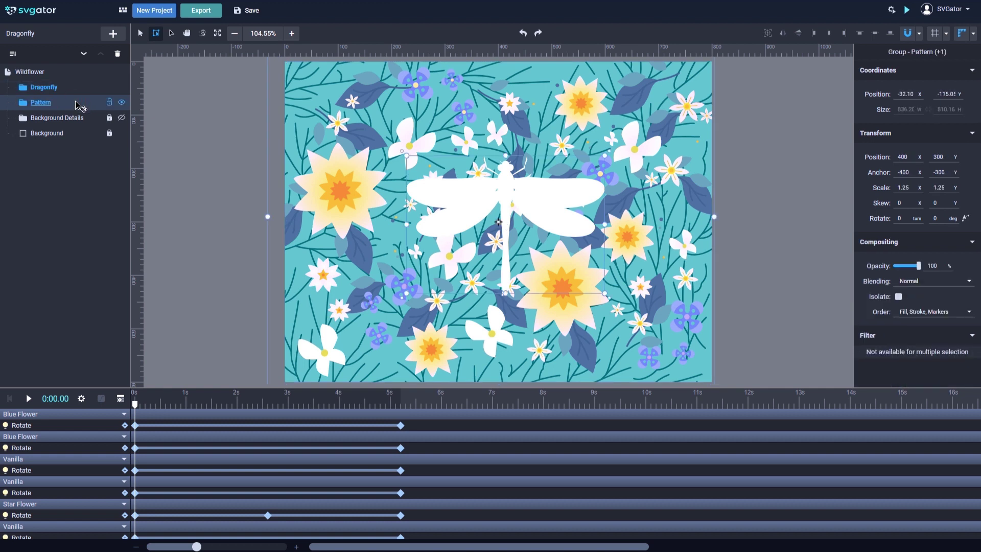
right_click(78, 105)
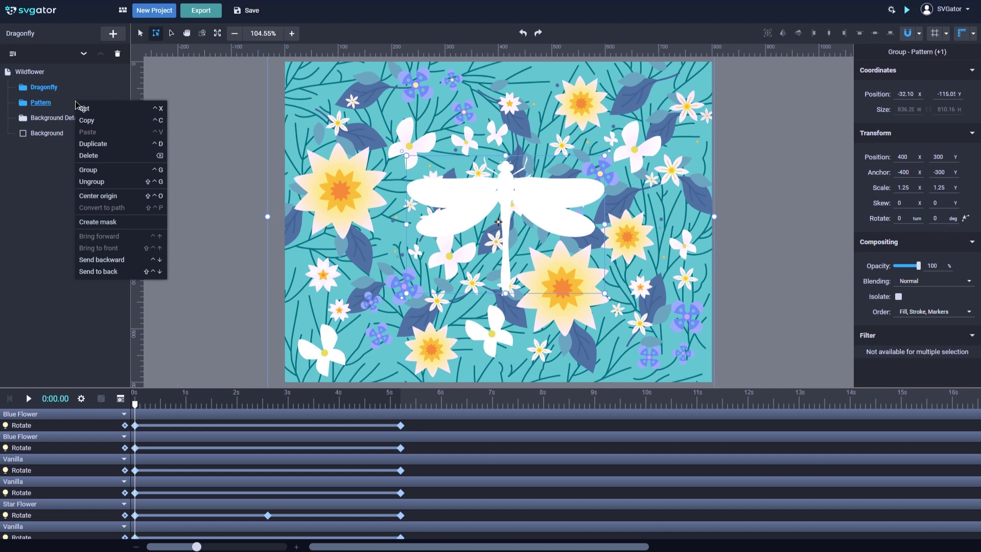
left_click(131, 223)
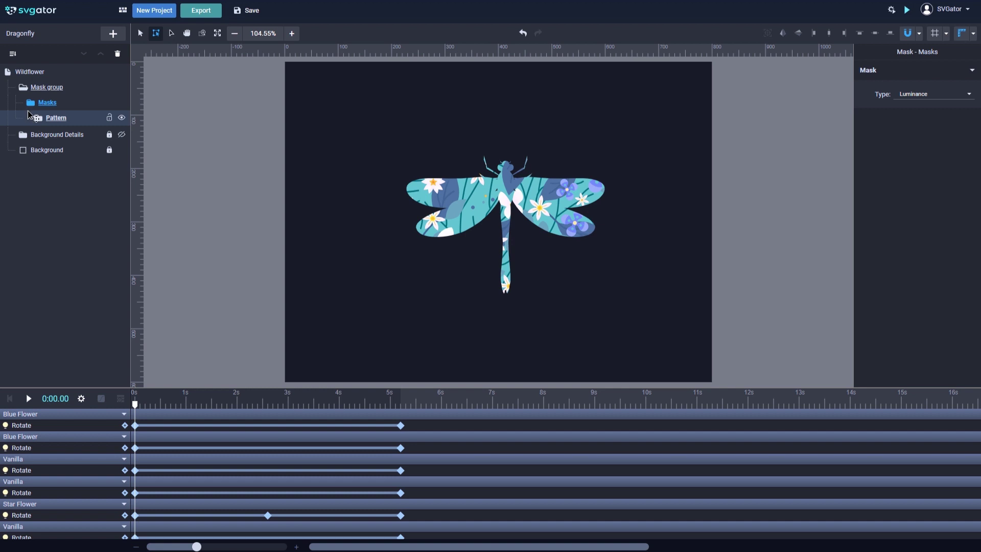
- Raise the Pattern layer in the layer order, then undo a trial move of Wing 1
left_click_drag(28, 114, 78, 181)
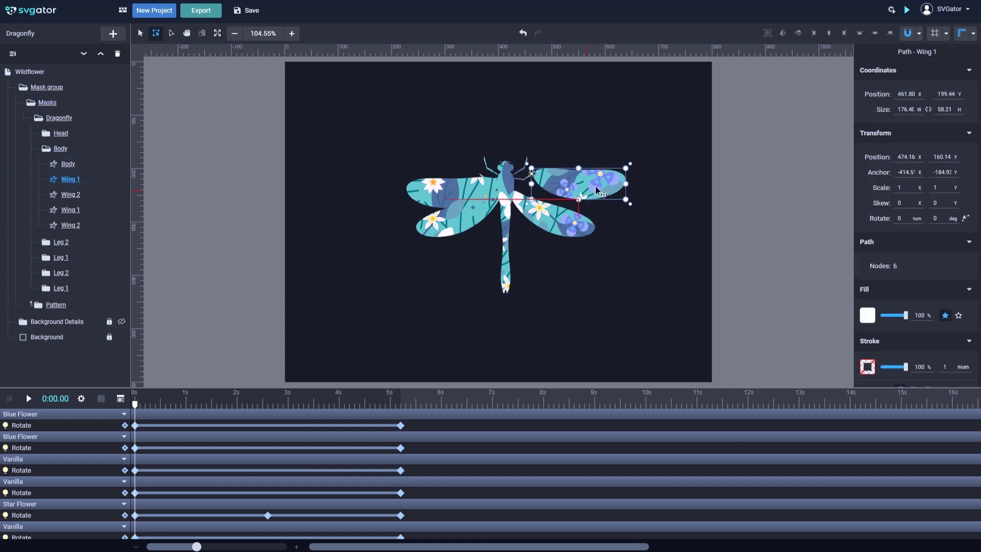
left_click_drag(598, 191, 574, 168)
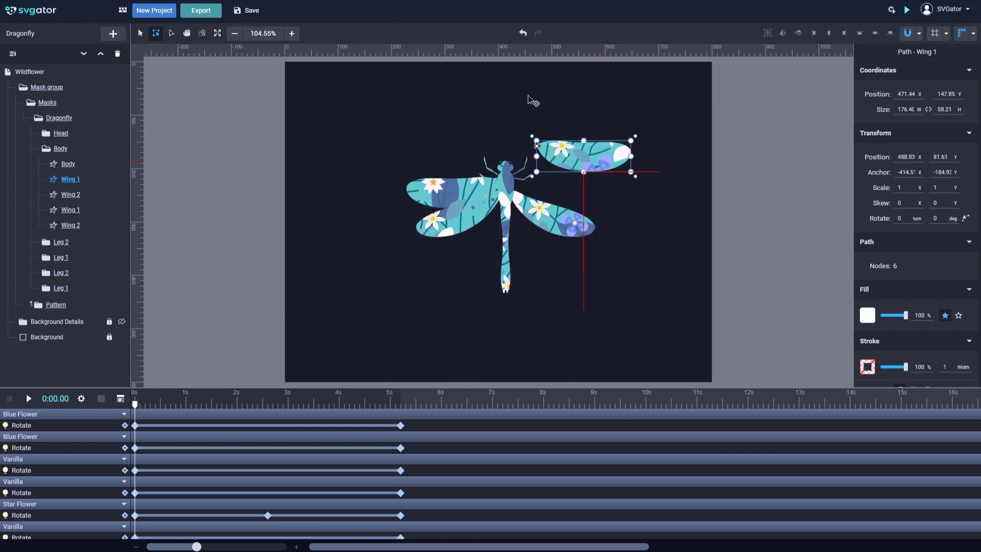
left_click(524, 34)
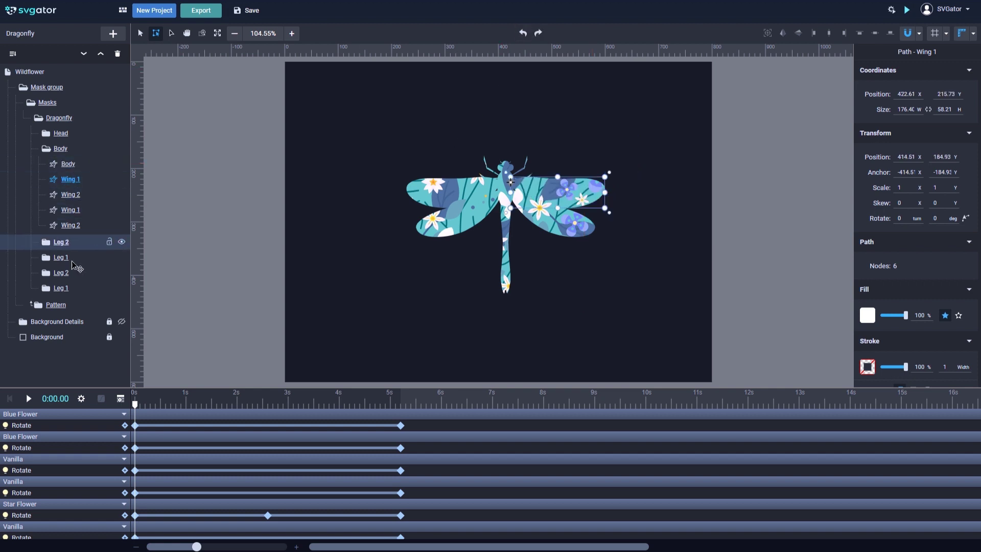
- Show the Background Details lily pads and select the Wing 2, Wing 1 and Wing 1 copy layers
left_click(121, 322)
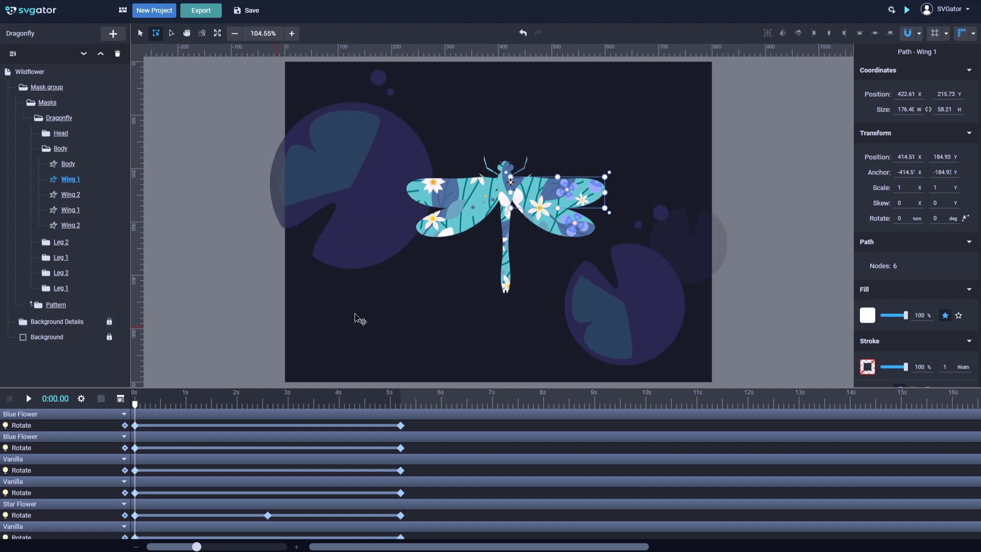
left_click(92, 194)
left_click(89, 184)
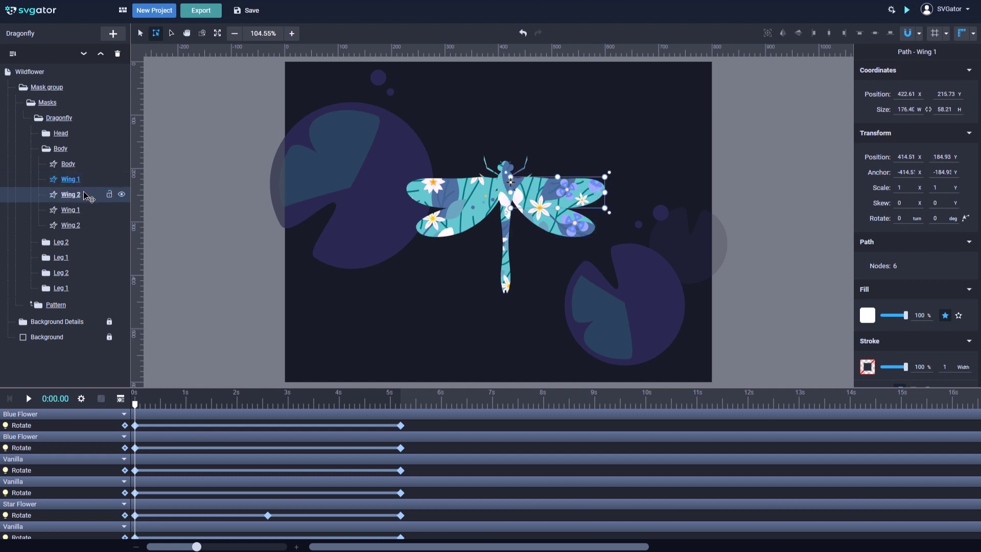
left_click(96, 210)
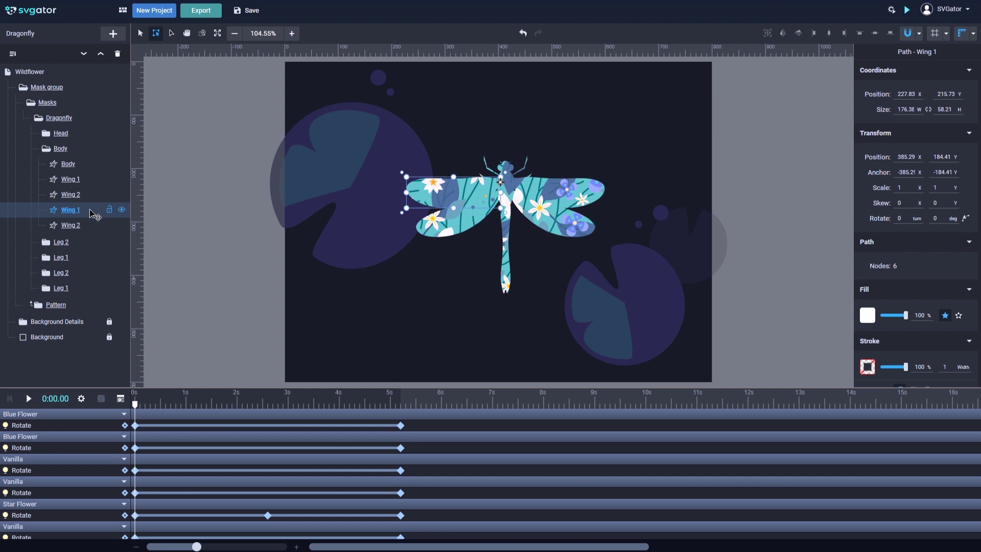
- Delete the upper-left and lower-left wing copies, then bring up Wing 1's fill colour settings
key("Delete")
left_click(91, 212)
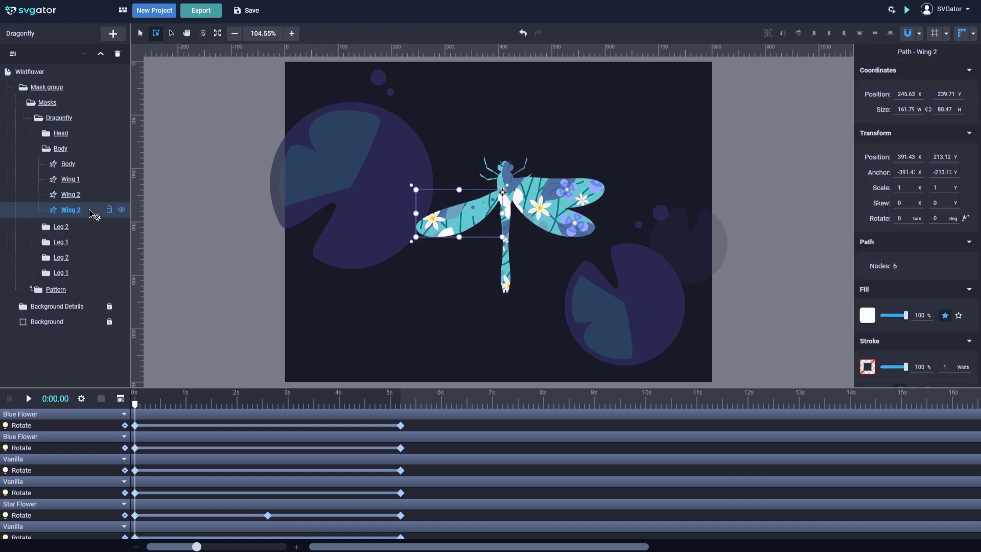
key("Delete")
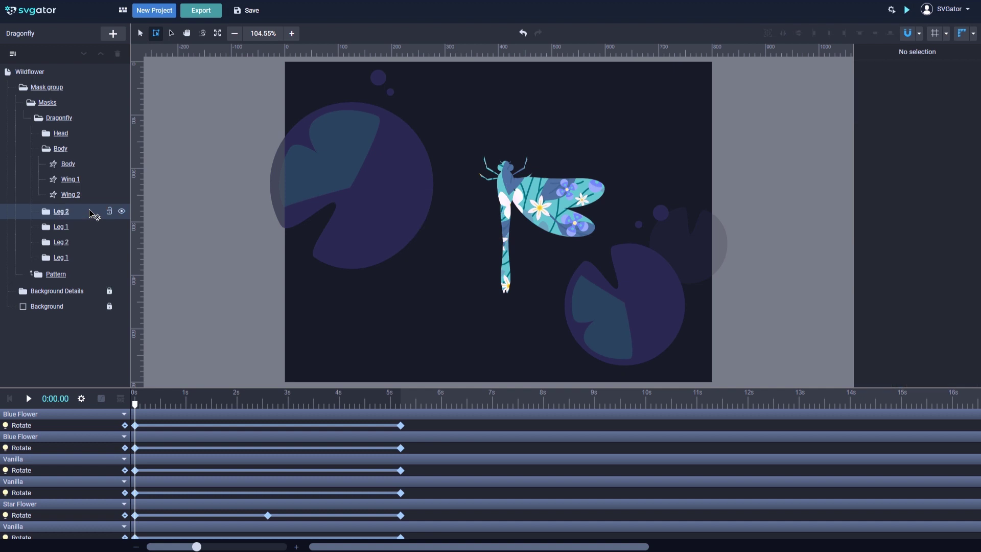
left_click(94, 183)
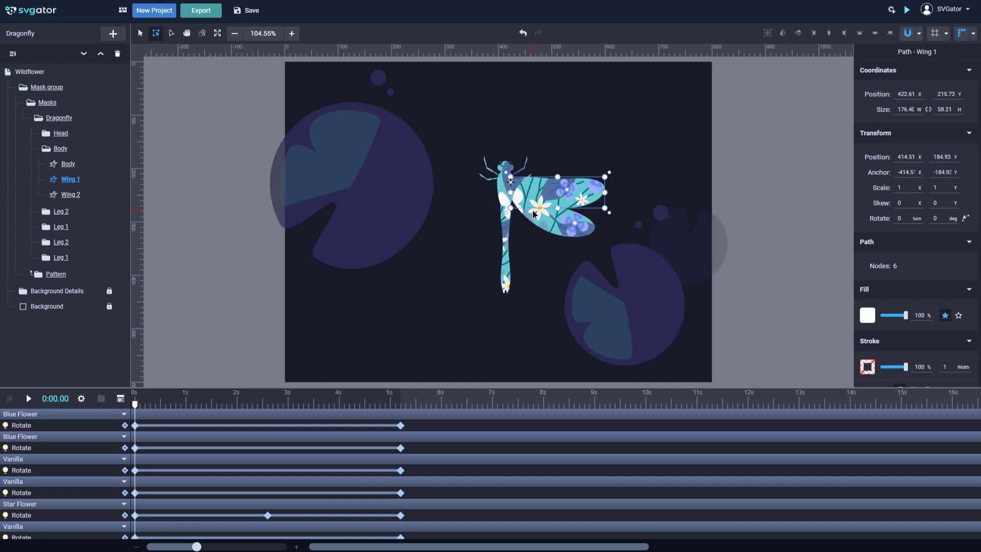
left_click(867, 315)
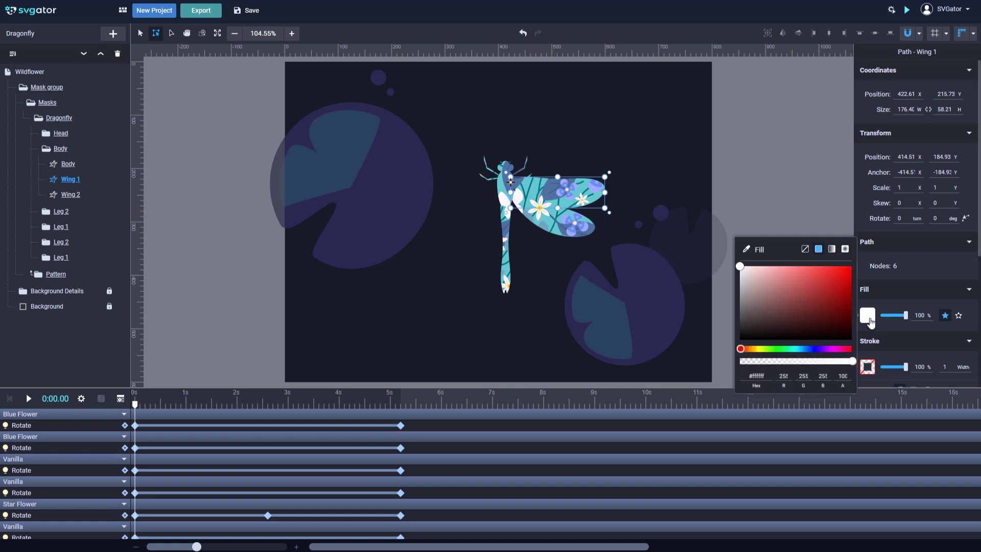
- Change Wing 1's fill to a linear gradient and position its white and black handles across the wing
left_click(832, 249)
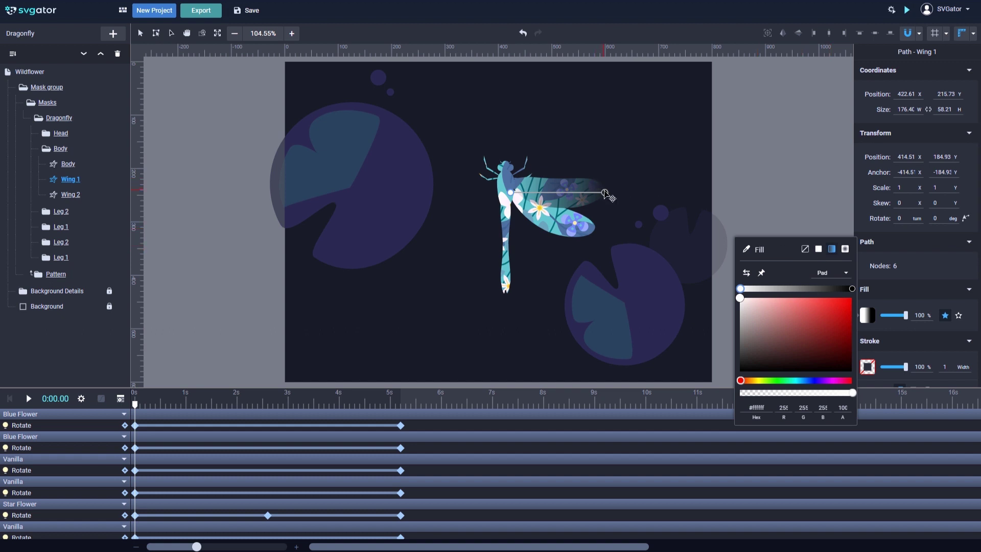
left_click_drag(604, 192, 560, 203)
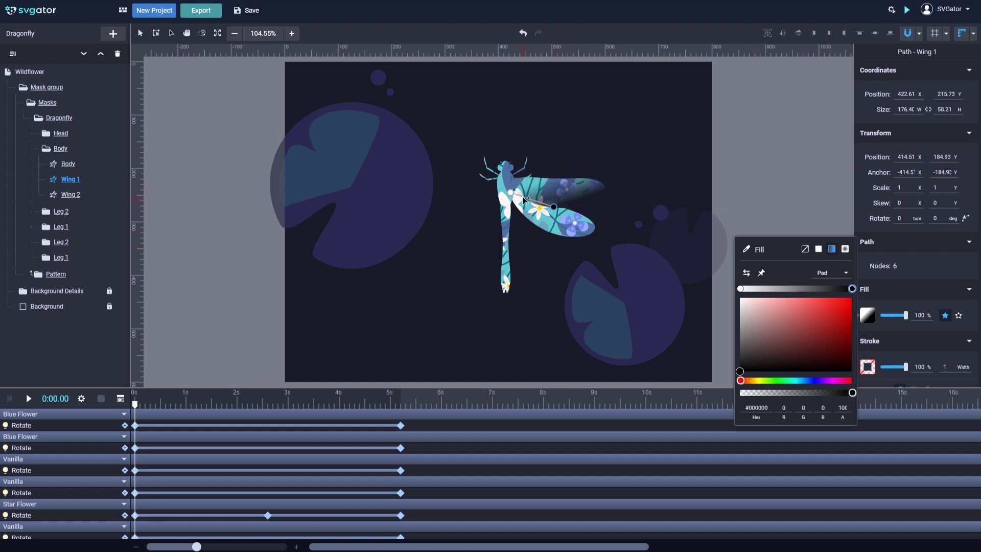
mouse_move(555, 208)
left_mouse_down()
mouse_move(557, 162)
mouse_move(570, 156)
mouse_move(531, 176)
mouse_move(561, 180)
mouse_move(549, 250)
mouse_move(554, 197)
mouse_move(549, 232)
mouse_move(543, 223)
left_mouse_up()
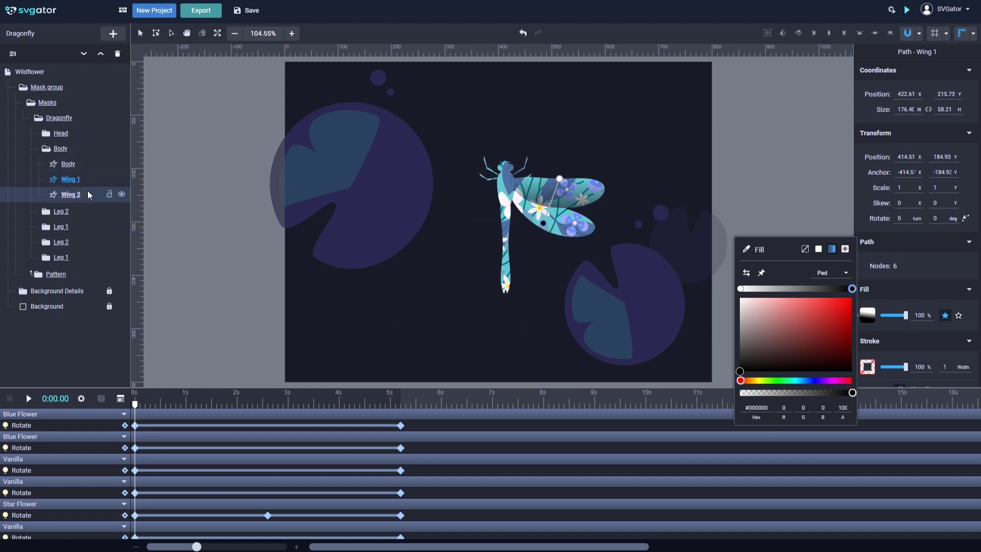
- Give Wing 2 a linear white-to-black gradient fill angled down across the wing
left_click(70, 195)
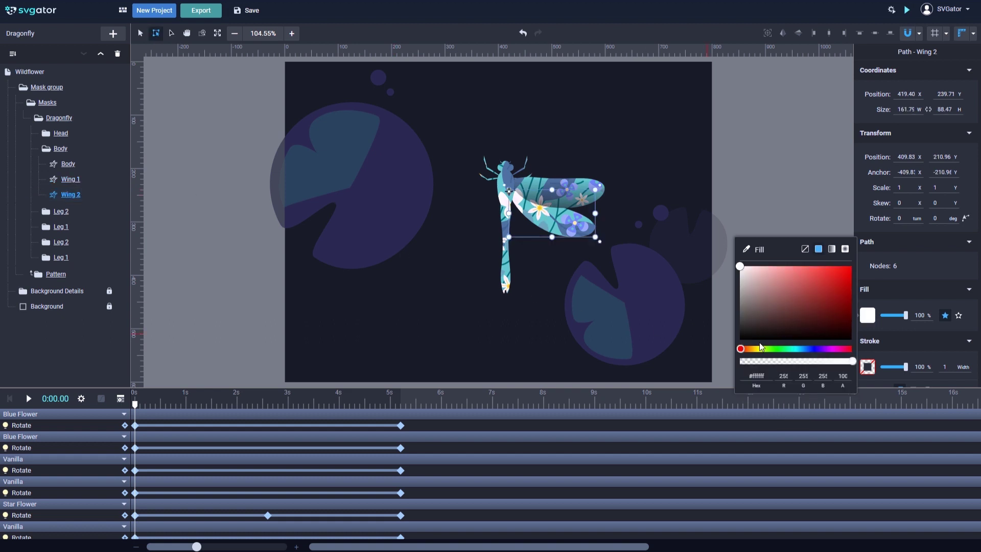
left_click(832, 250)
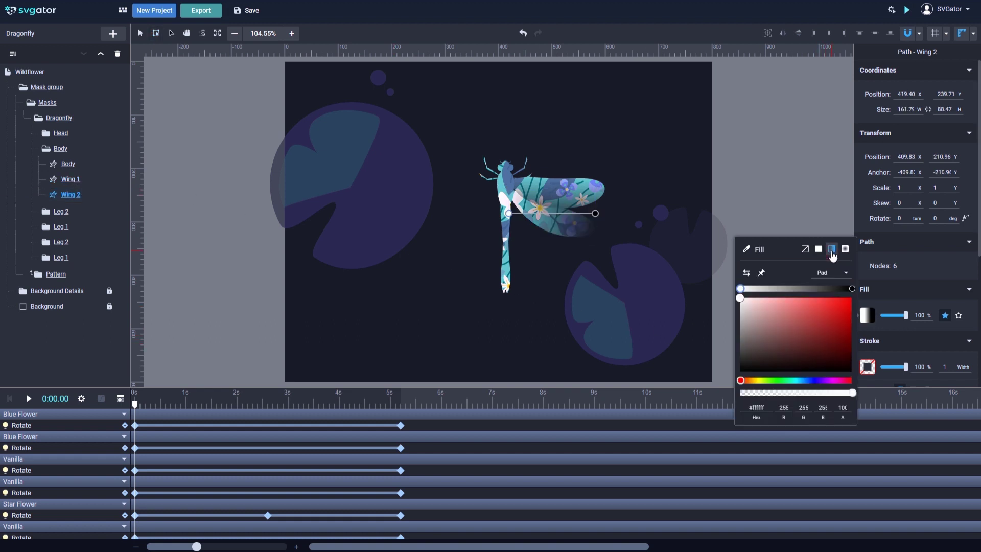
left_click_drag(595, 213, 546, 182)
left_click(543, 233)
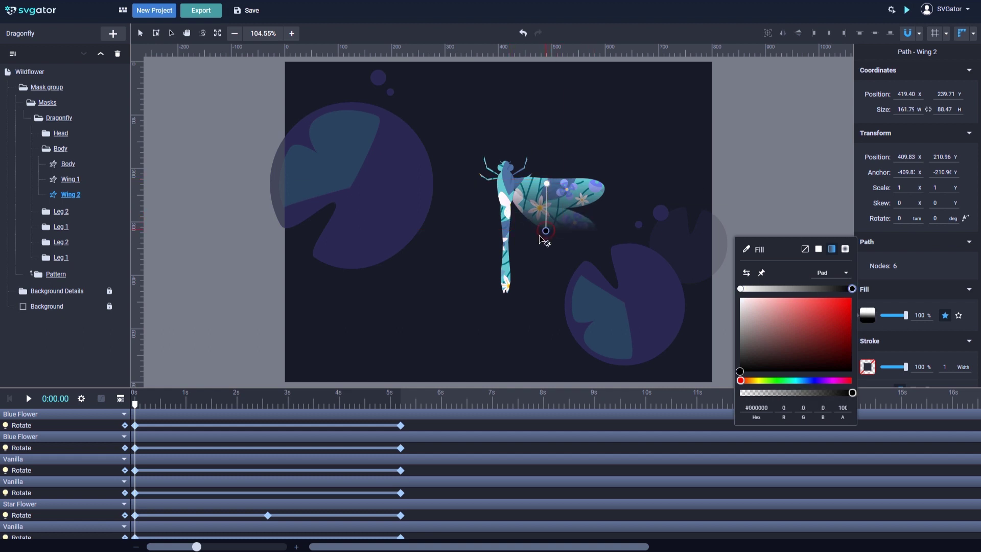
left_click_drag(540, 236, 525, 251)
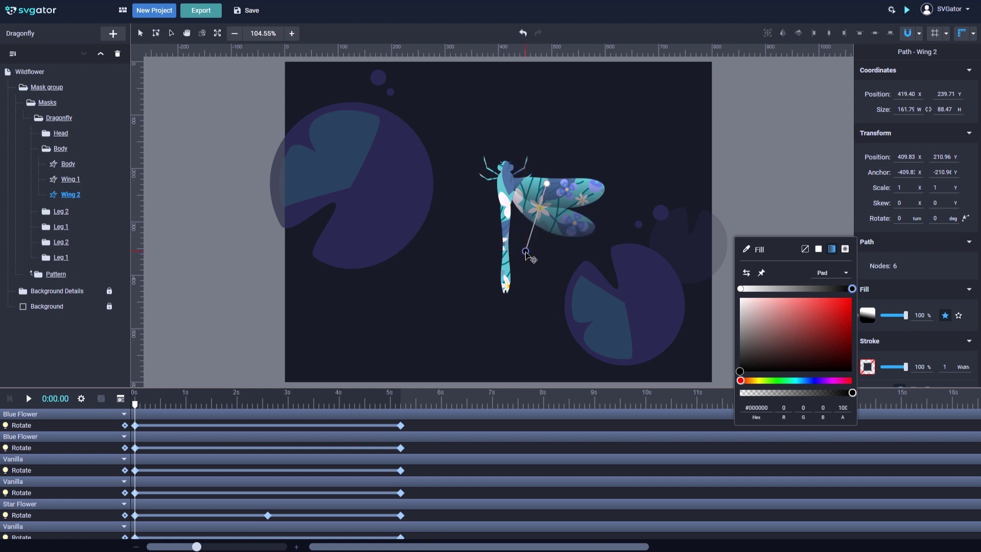
left_click(646, 302)
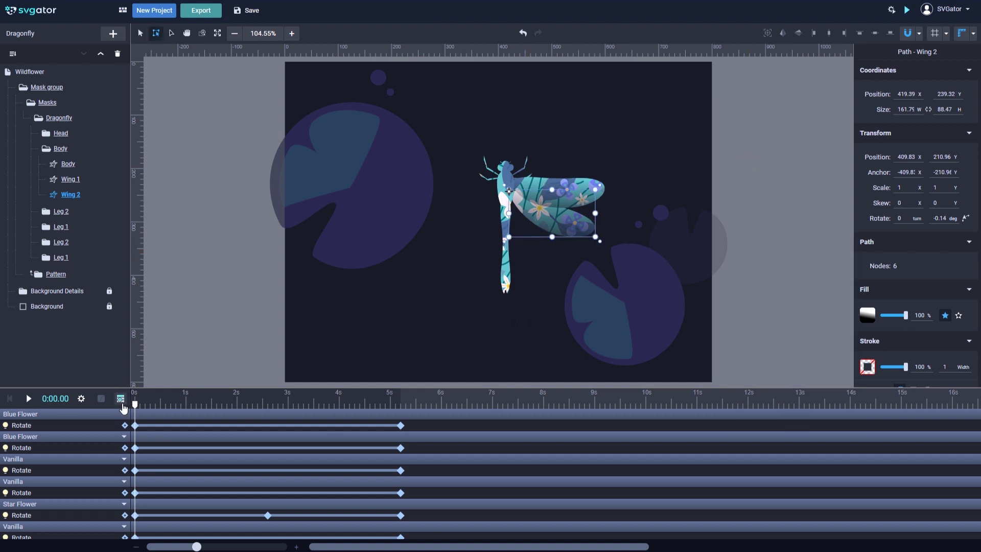
- Add a Rotate animation to Wing 2, rotating it up about 18 degrees at 0:00.10
left_click(121, 399)
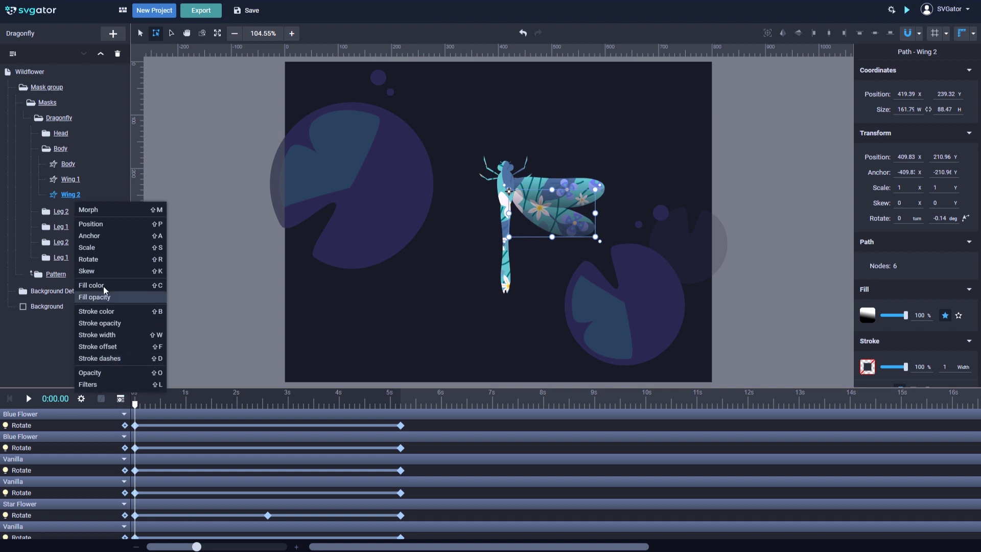
left_click(101, 259)
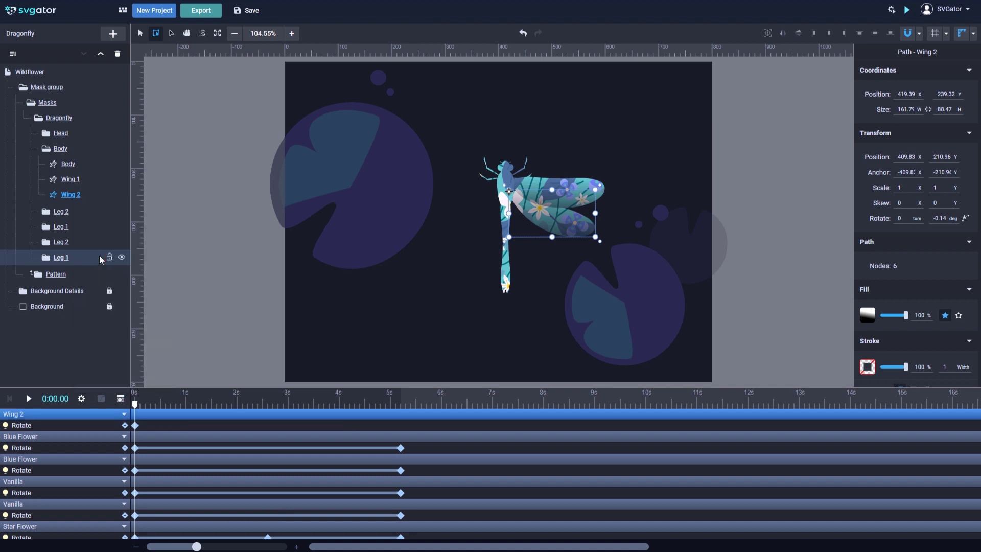
left_click(140, 403)
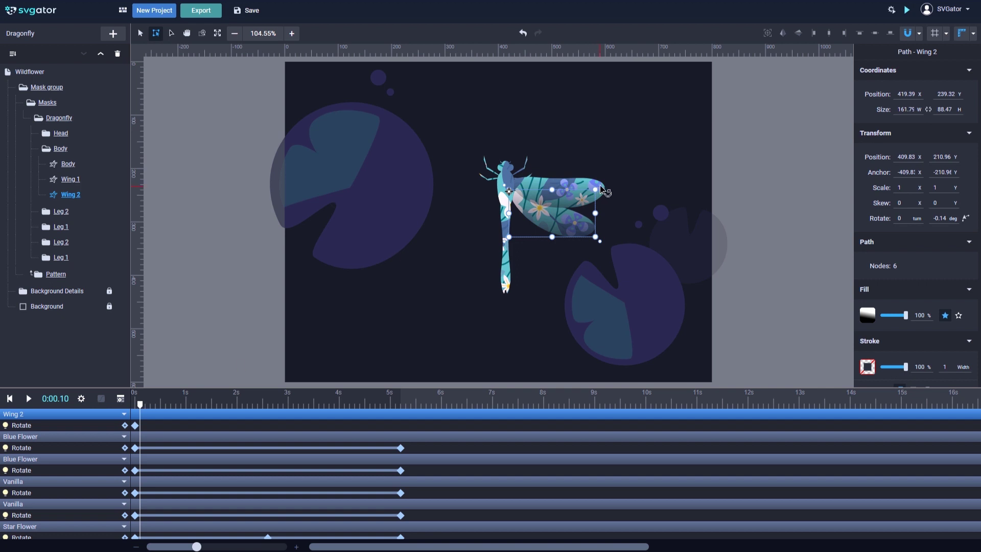
left_click_drag(599, 185, 600, 159)
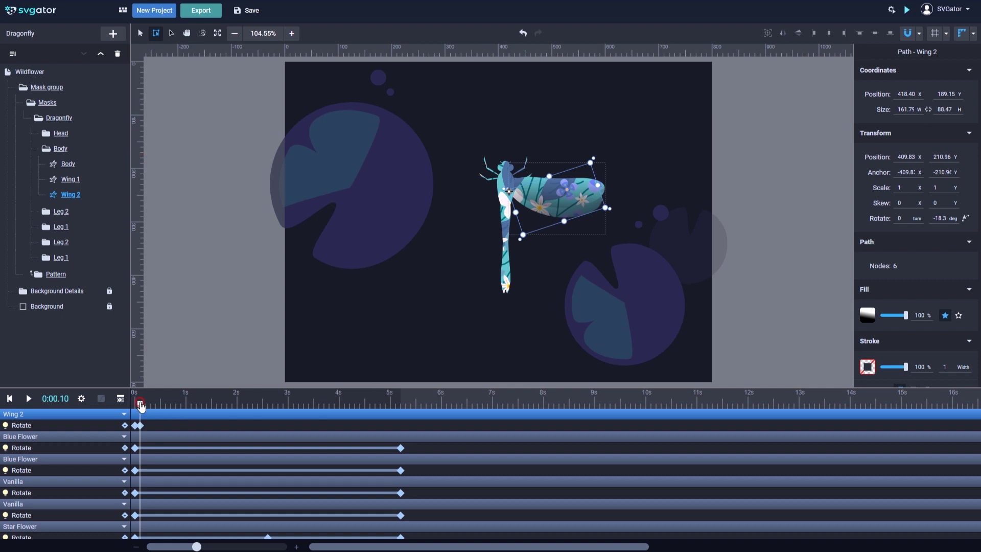
left_click_drag(141, 407, 148, 403)
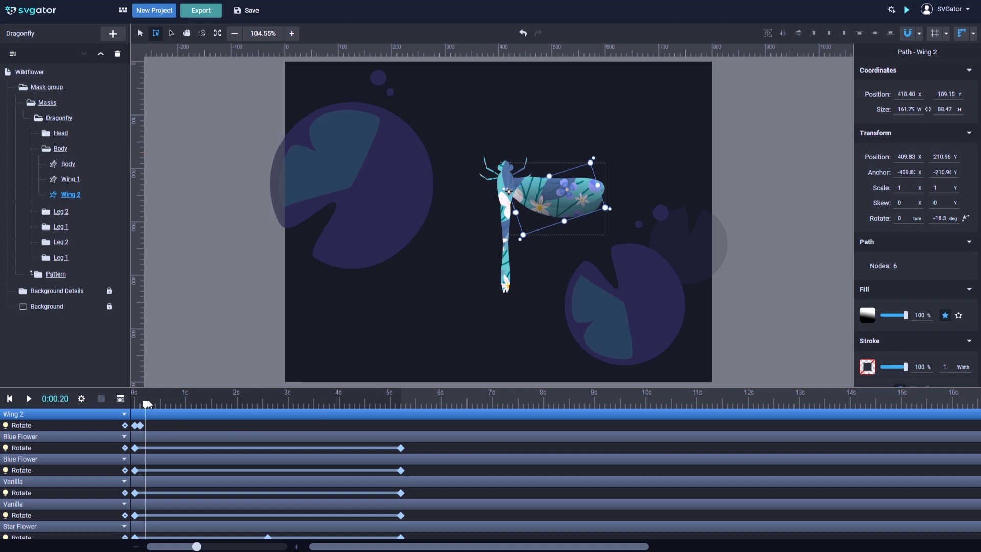
- Copy Wing 2's starting rotation to 0:00.20 and repeat the flap cycle out to about 4.9 s
left_click(135, 426)
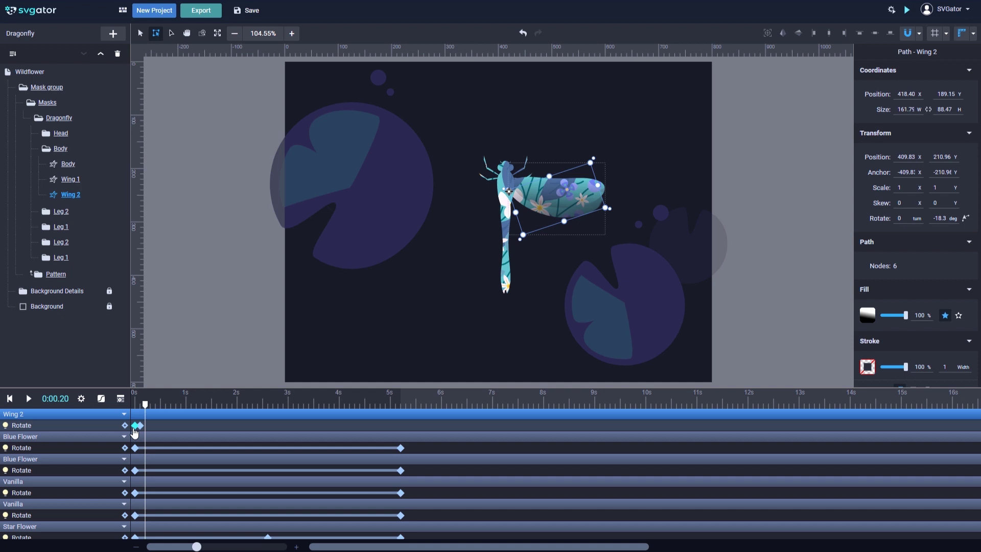
key("ctrl+c")
key("ctrl+v")
left_click(173, 428)
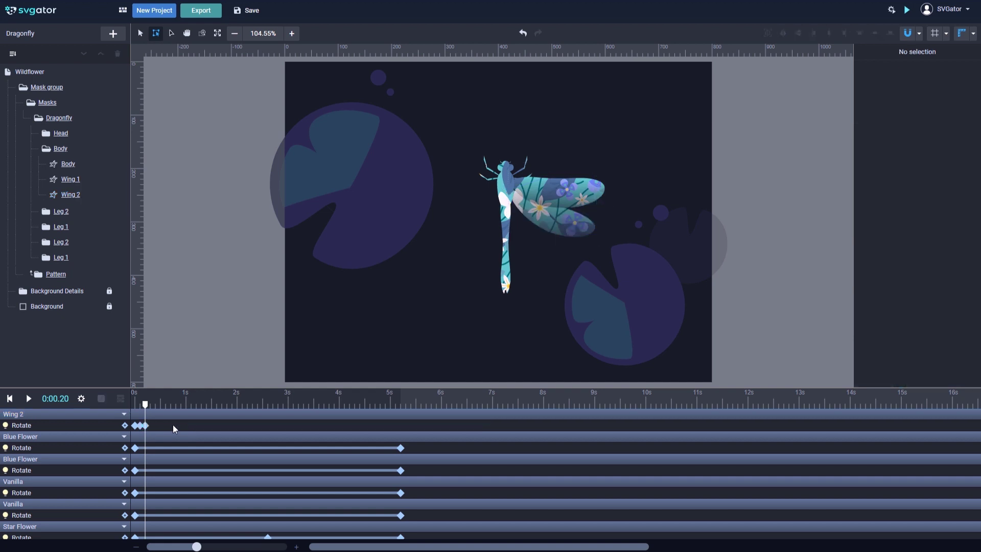
left_click(148, 427)
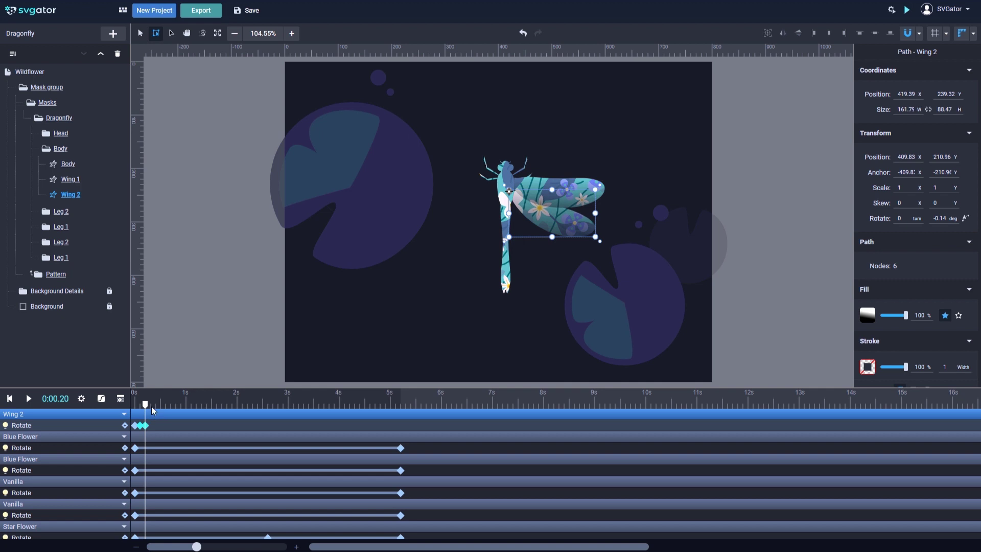
left_click(152, 409)
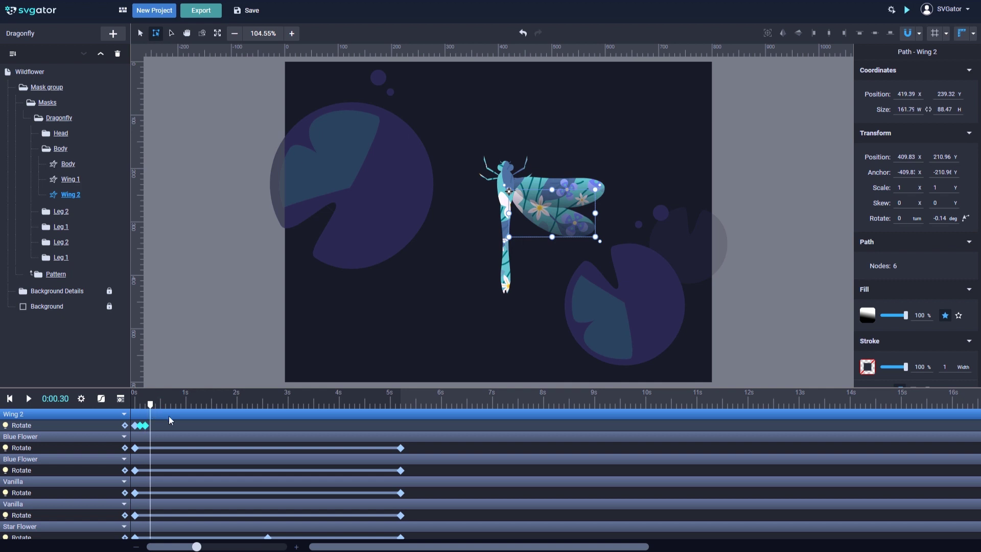
key("ctrl+v")
key("ctrl+v")
key("ctrl+v")
key("ctrl+v")
key("ctrl+v")
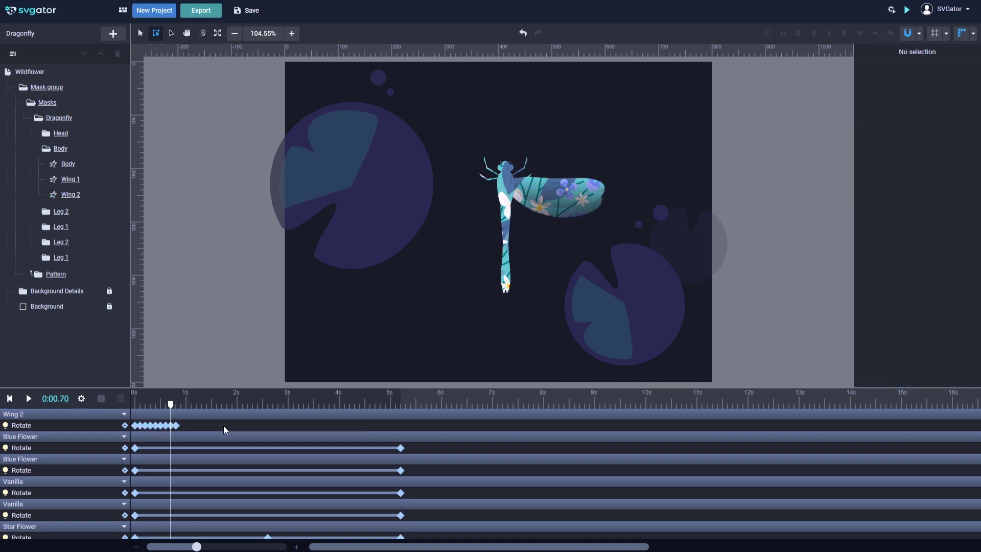
key("ctrl+v")
key("ctrl+v")
key("ctrl+v")
key("ctrl+v")
key("ctrl+v")
key("ctrl+v")
key("ctrl+v")
key("ctrl+v")
key("ctrl+v")
key("ctrl+v")
key("ctrl+v")
key("ctrl+v")
key("ctrl+v")
key("ctrl+v")
key("ctrl+v")
key("ctrl+v")
- Add Wing 1's first flap rotation keyframes at 0 and 0.1 s
left_click(71, 179)
key("Home")
key("ctrl+v")
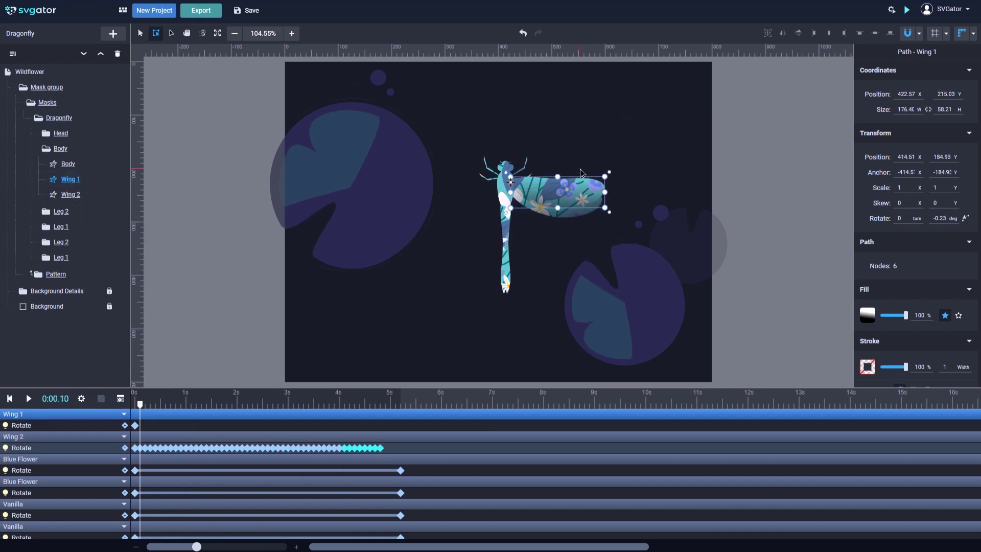
- Repeat Wing 1's rotate keyframes along the timeline out to about 4.9 s
left_click(150, 425)
key("ctrl+c")
key("ctrl+v")
key("ctrl+v")
key("ctrl+v")
key("ctrl+v")
key("ctrl+v")
key("ctrl+v")
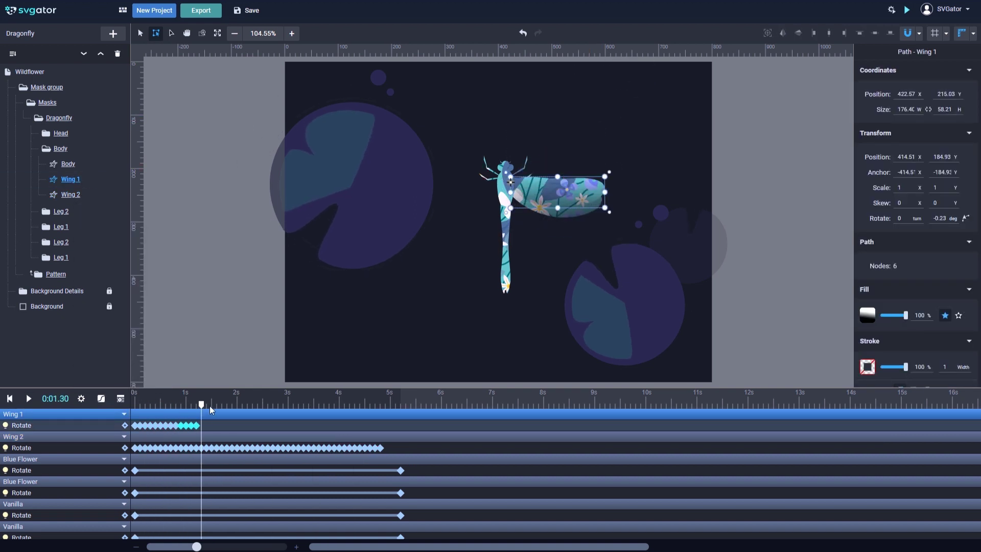
key("ctrl+v")
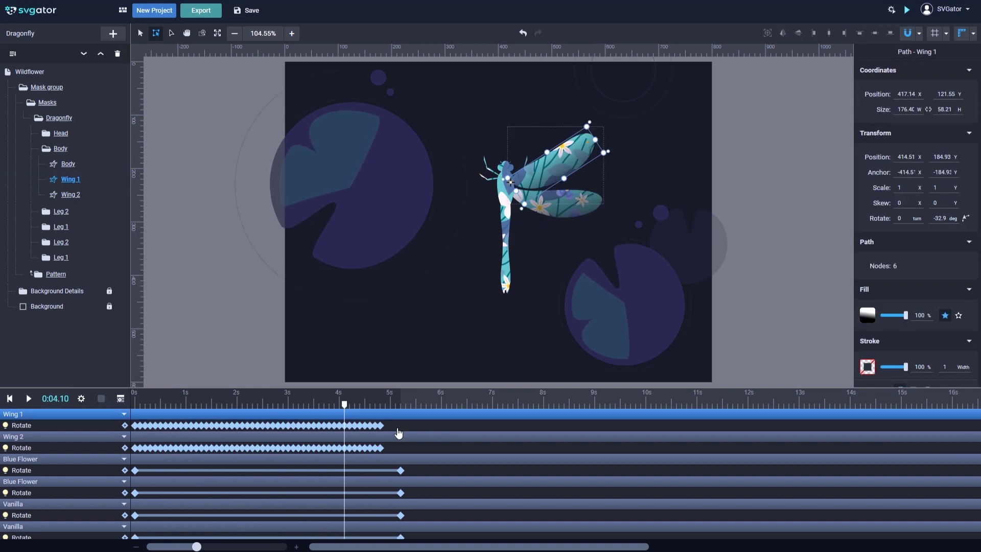
- Preview both wings flapping from the start, then stop and rewind the playhead to 0
left_click(135, 405)
key("space")
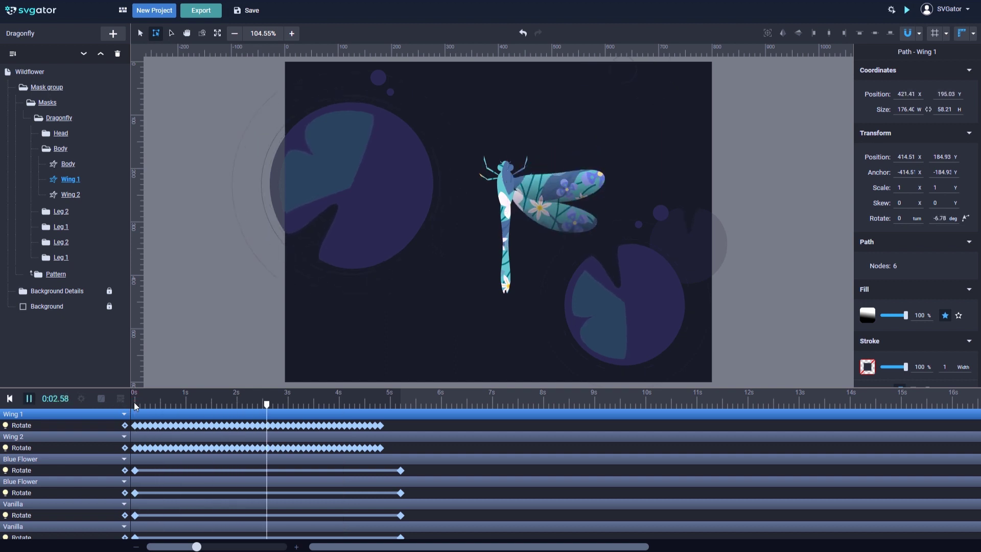
key("space")
left_click(136, 405)
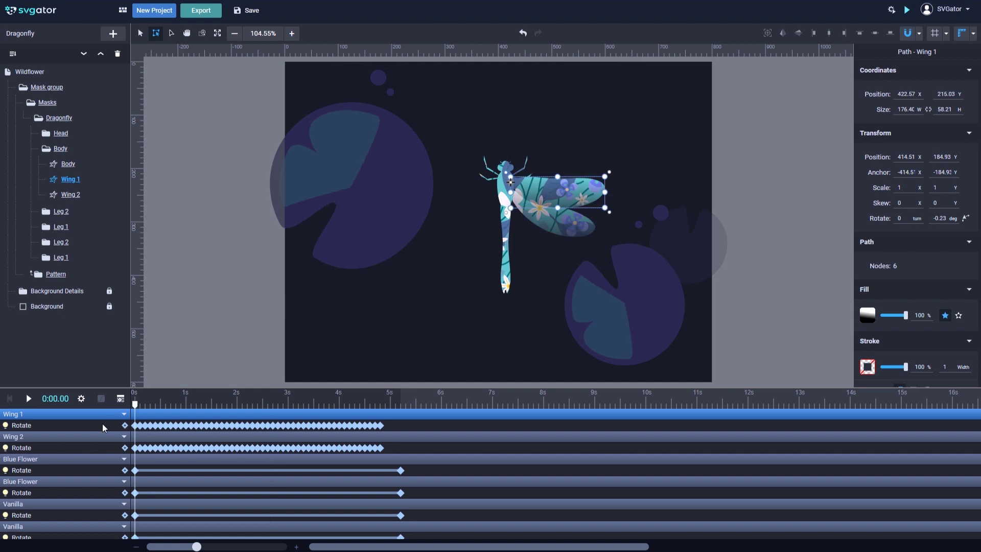
- Apply Custom Ease In Out Quad to both wings' rotate keyframes, curve 0.70, 0.04, 0.31, 1
left_click(102, 424)
left_click(101, 448, "shift")
left_click(101, 399)
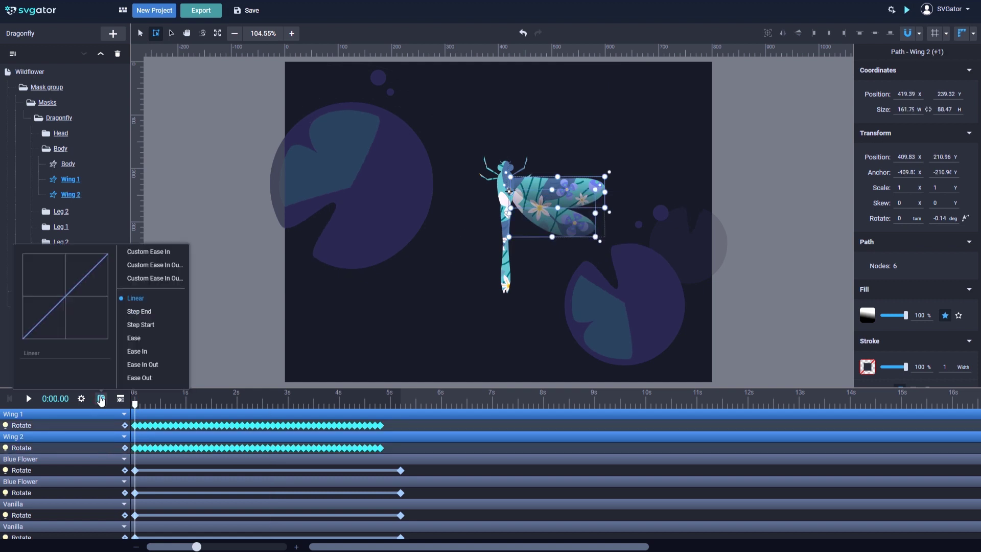
left_click(163, 267)
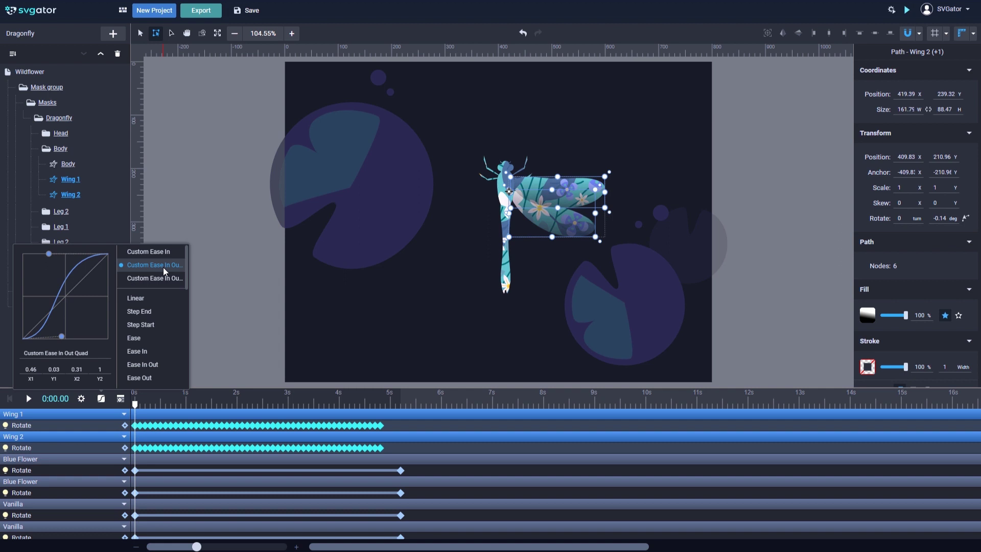
left_click(160, 253)
left_click(159, 277)
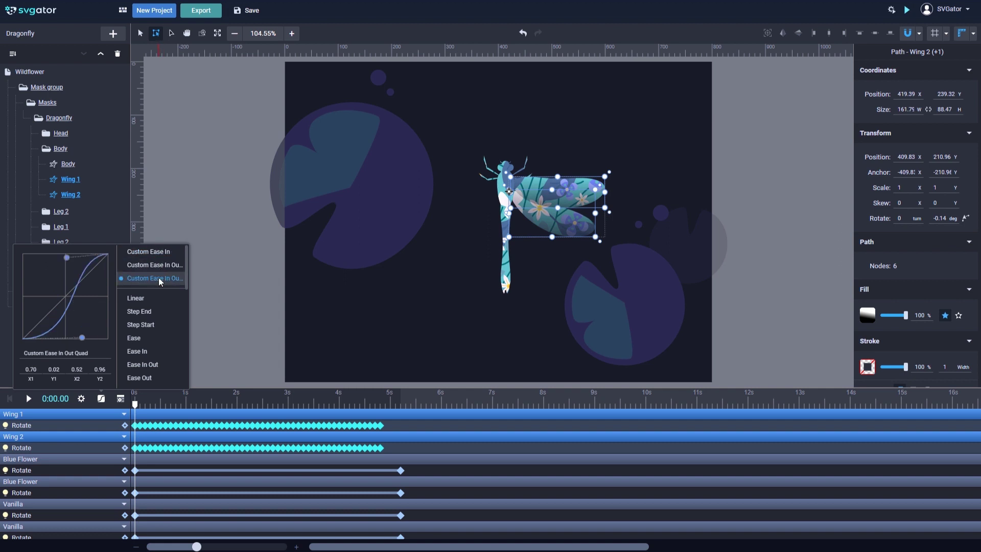
left_click(158, 265)
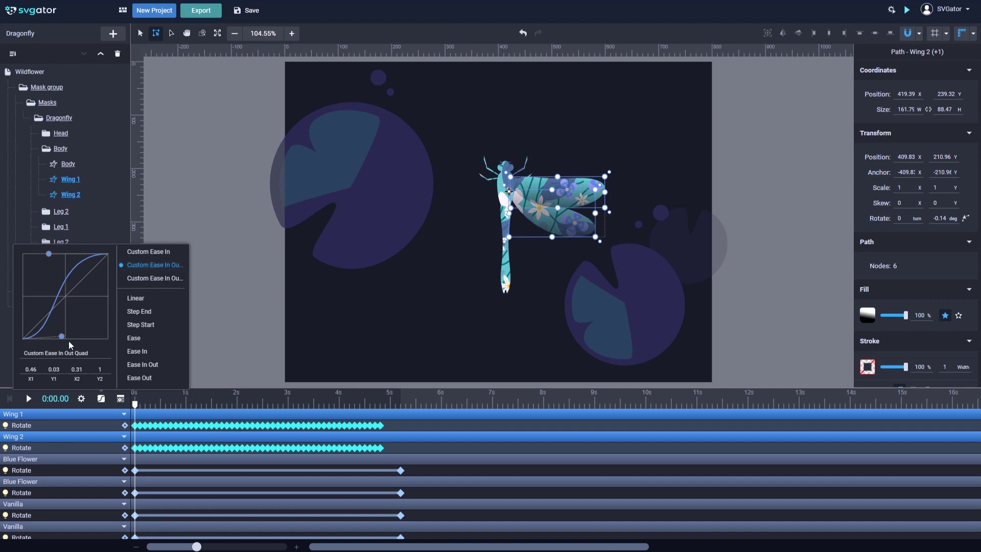
left_click_drag(62, 337, 82, 335)
left_click(135, 405)
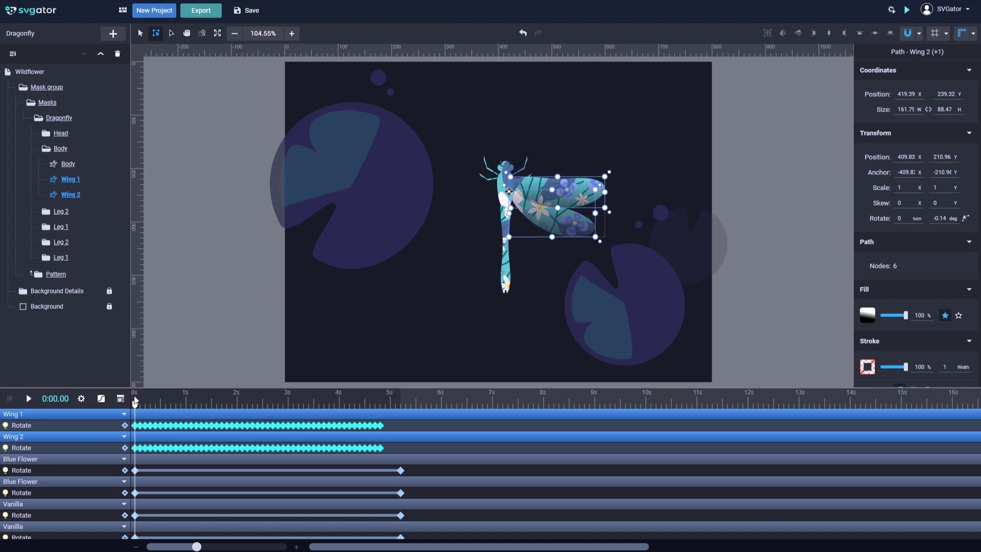
left_click(136, 407)
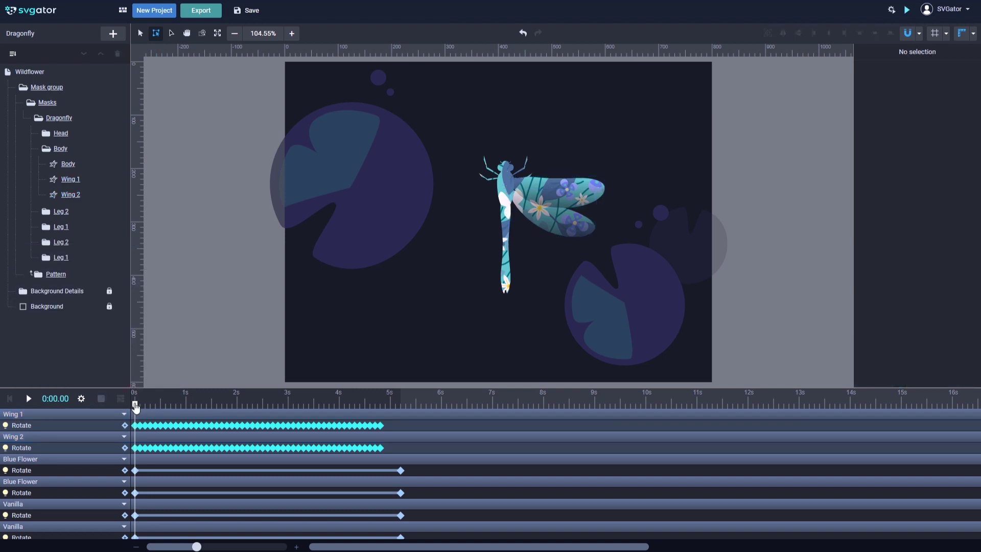
- Group the Wing 1 and Wing 2 layers and drag the group's pivot left to the wing root
left_click(87, 177)
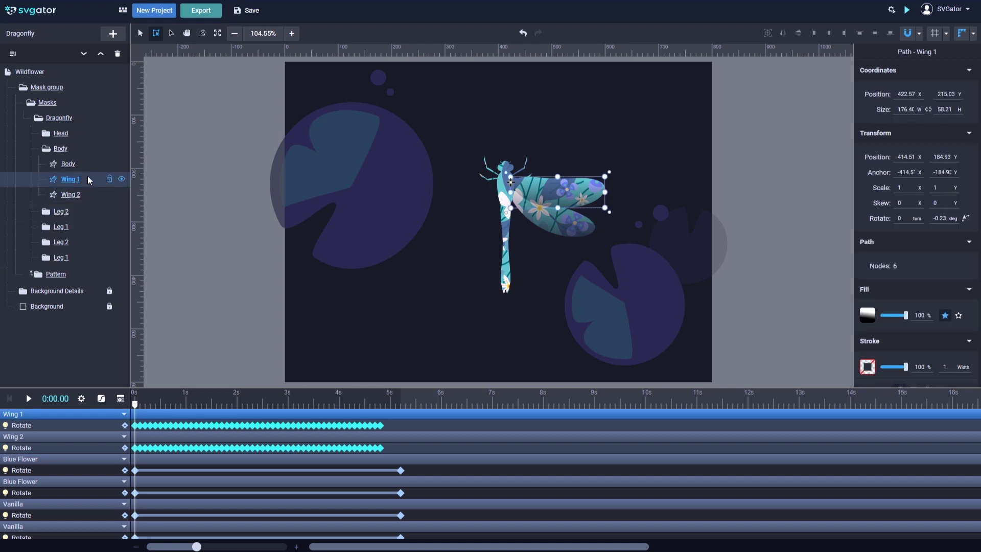
left_click(90, 194, "shift")
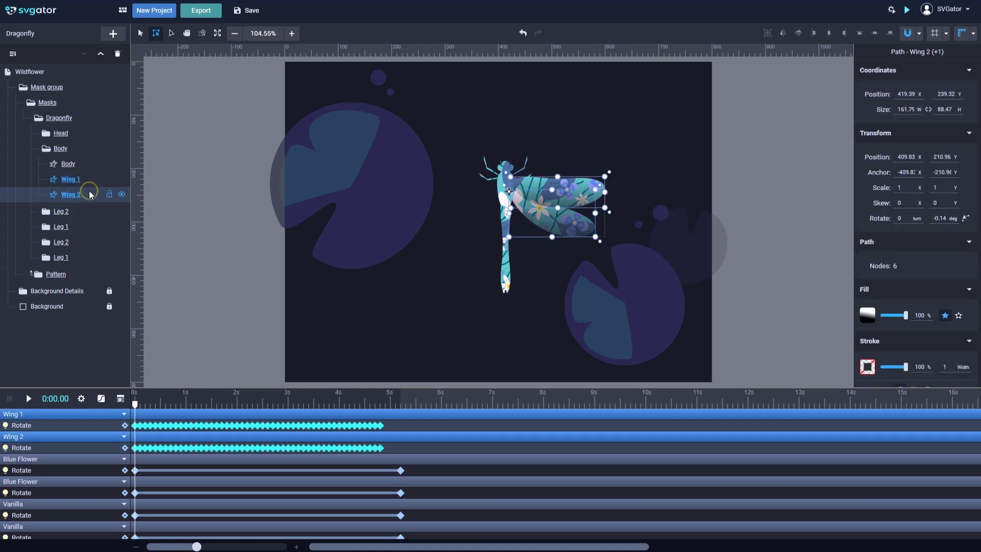
right_click(90, 194)
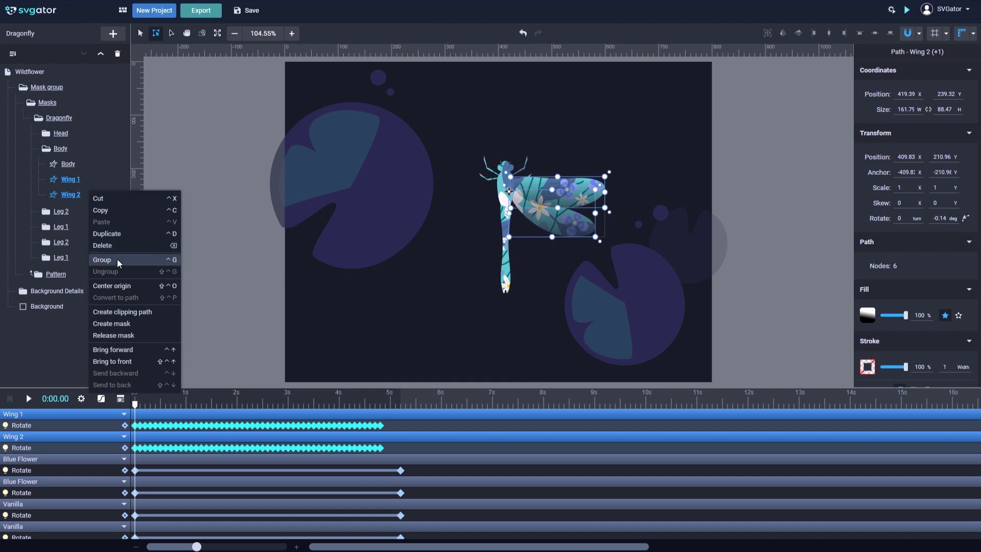
left_click(118, 259)
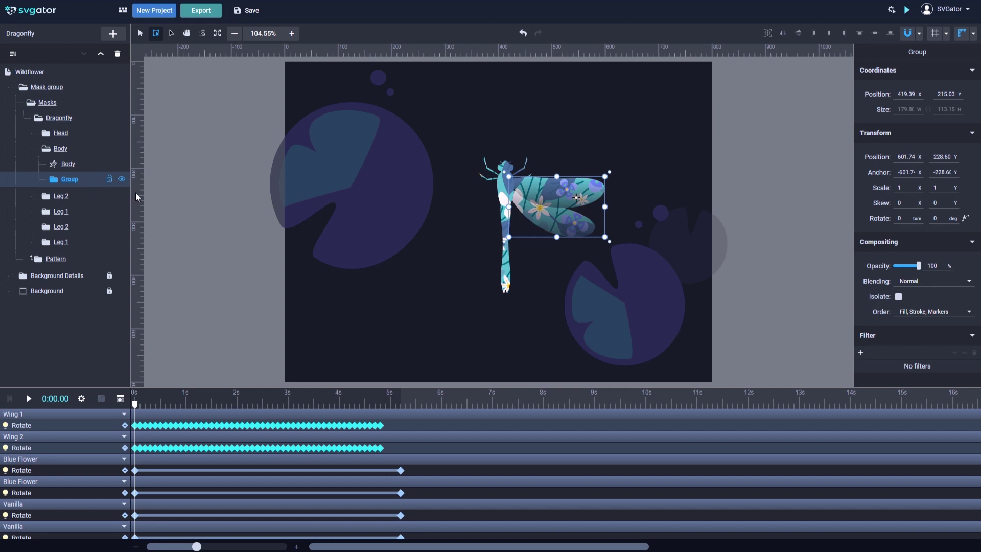
left_click_drag(576, 198, 507, 197)
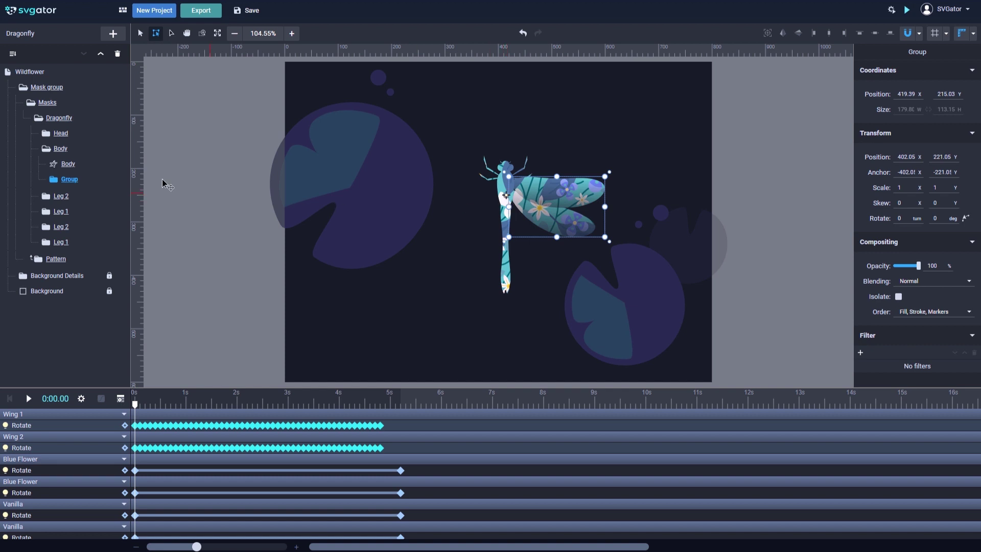
- Duplicate the wing Group layer and rename the copy 'Wings left'
right_click(90, 181)
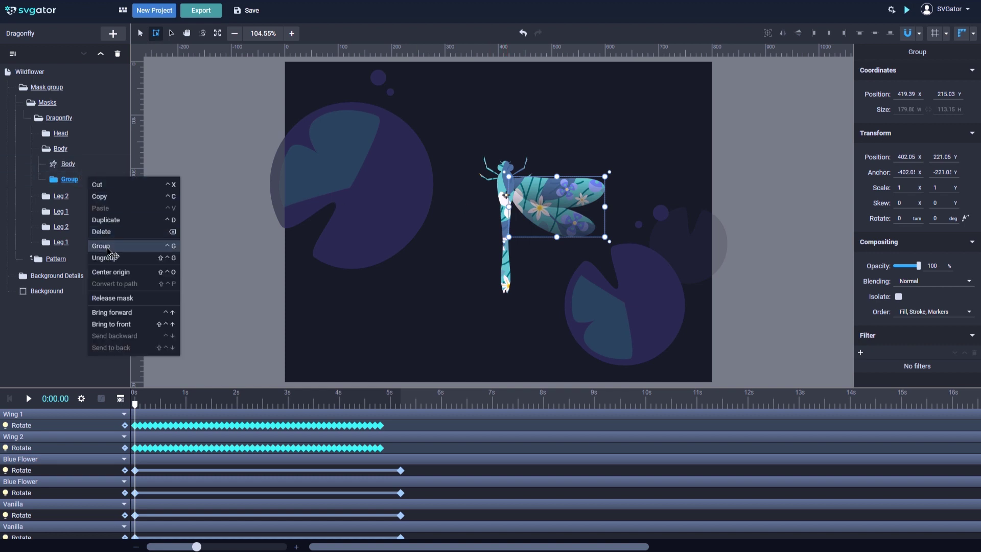
left_click(122, 225)
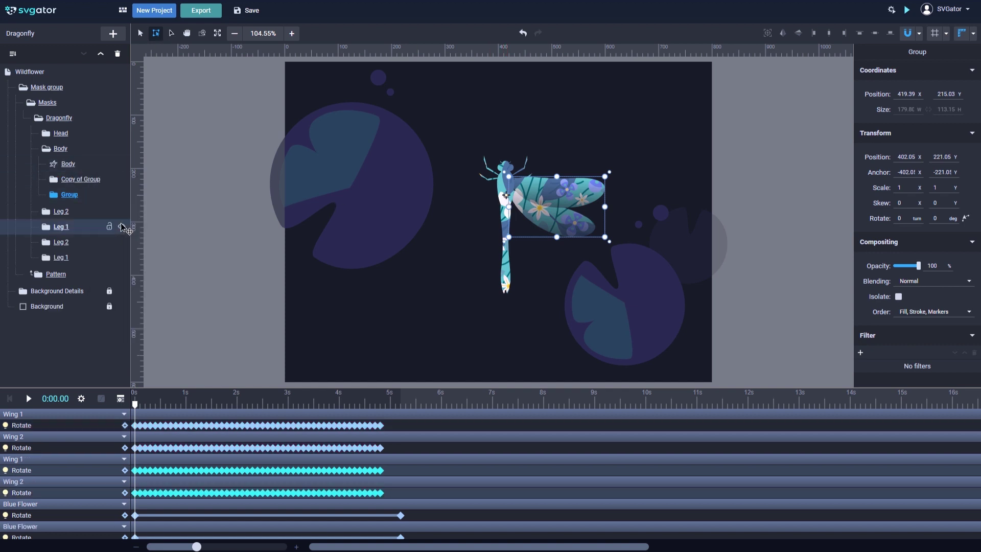
left_click(85, 180)
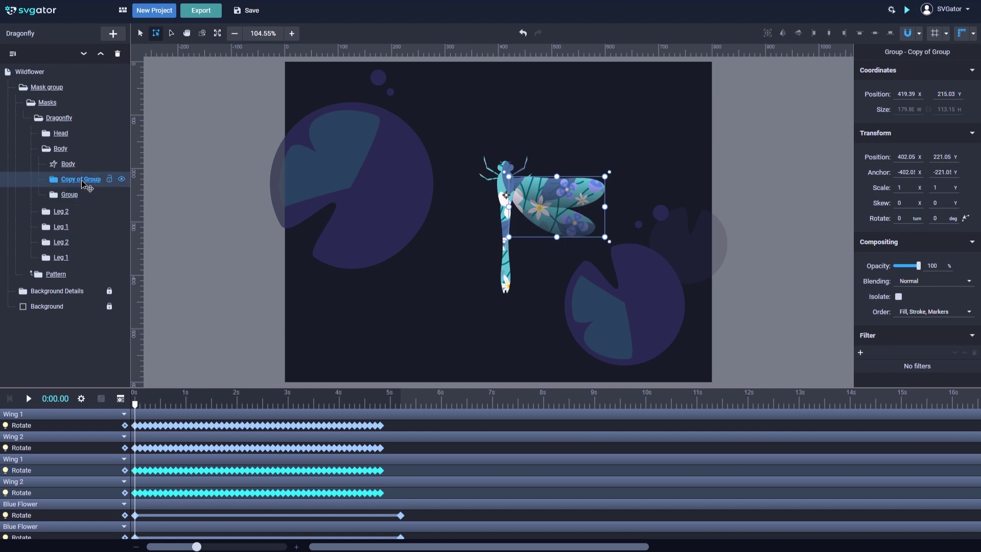
double_click(84, 183)
type("Wings left")
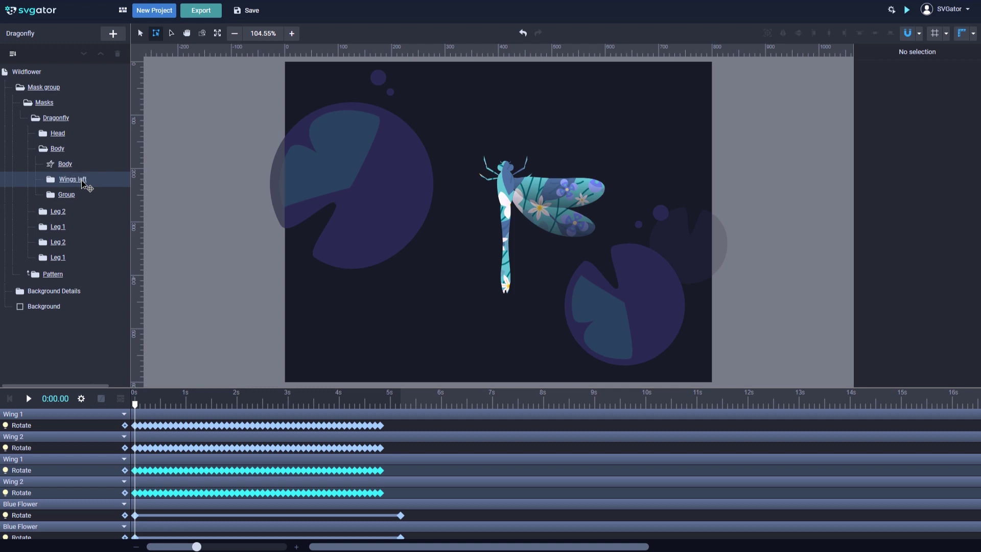
key("Return")
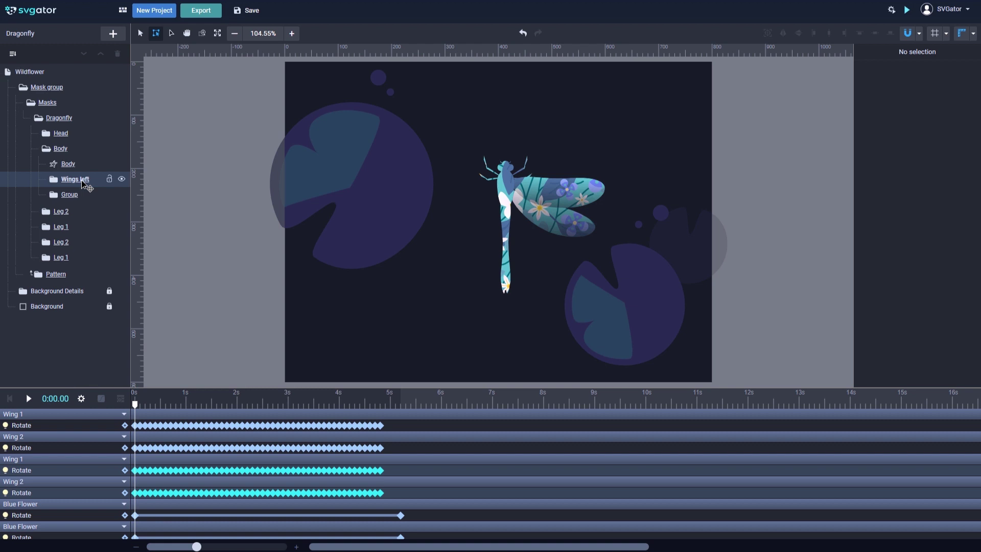
left_click(97, 183)
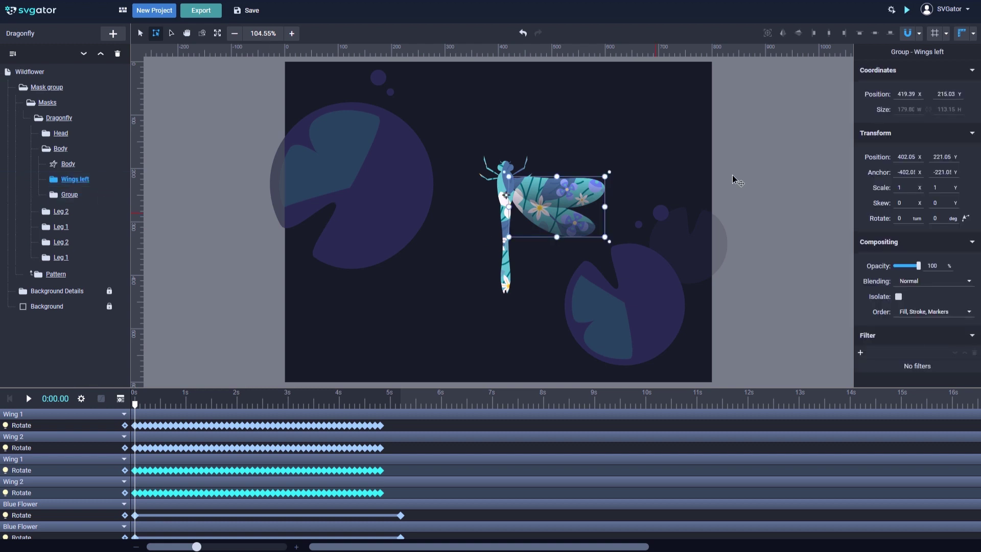
left_click(784, 34)
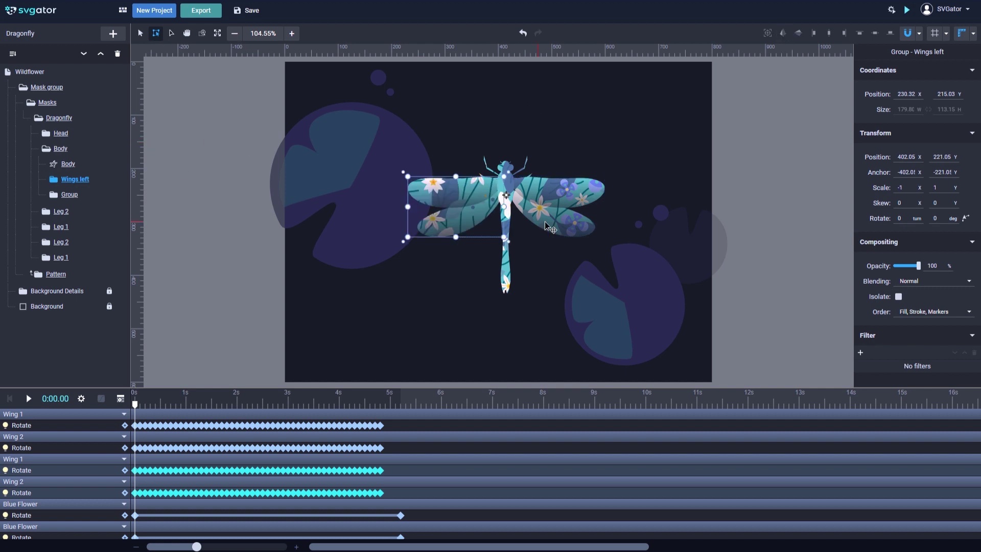
left_click(84, 193)
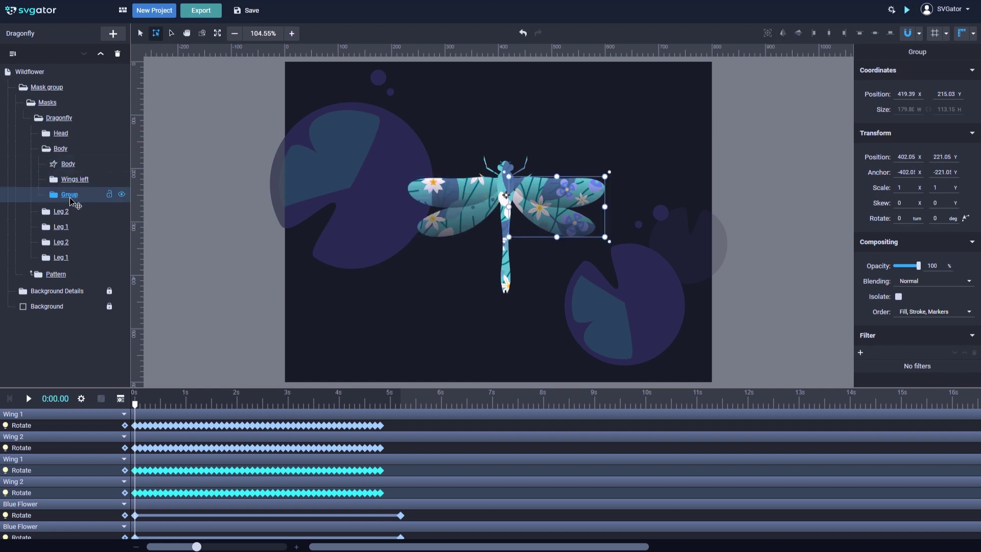
double_click(70, 199)
type("Wings right")
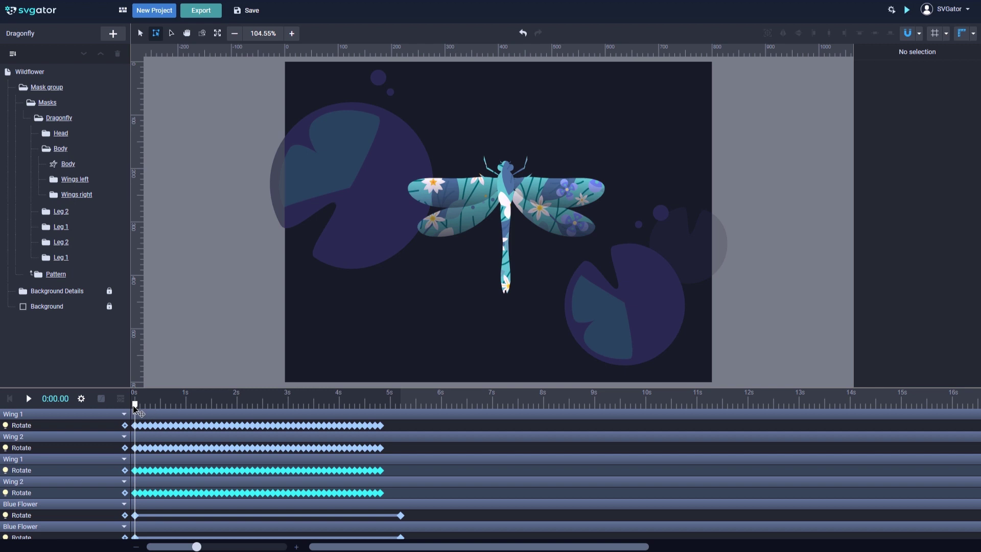
mouse_move(133, 405)
left_mouse_down()
mouse_move(289, 424)
mouse_move(127, 418)
left_mouse_up()
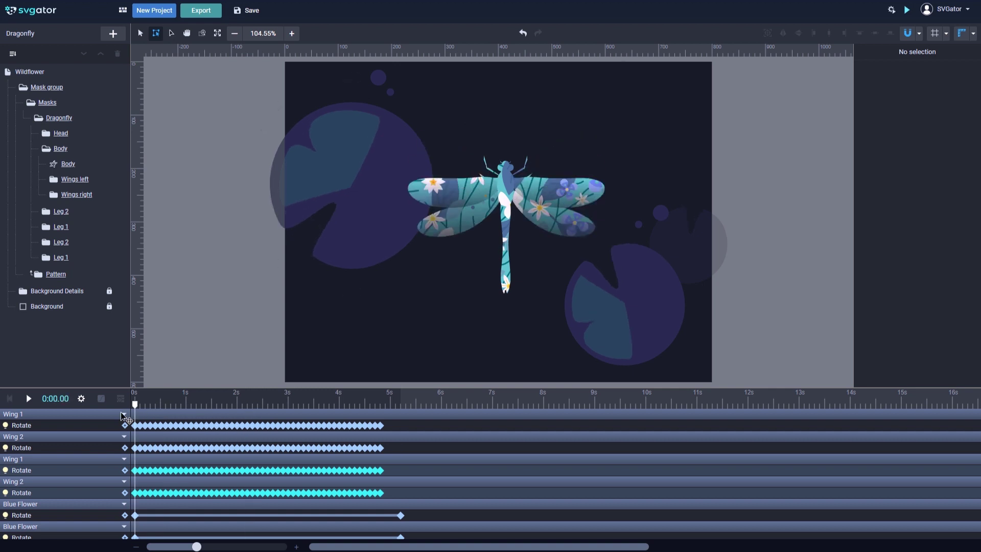
- Set Preview settings to Animation start On click, second click Pause, Document Fixed size
left_click(82, 398)
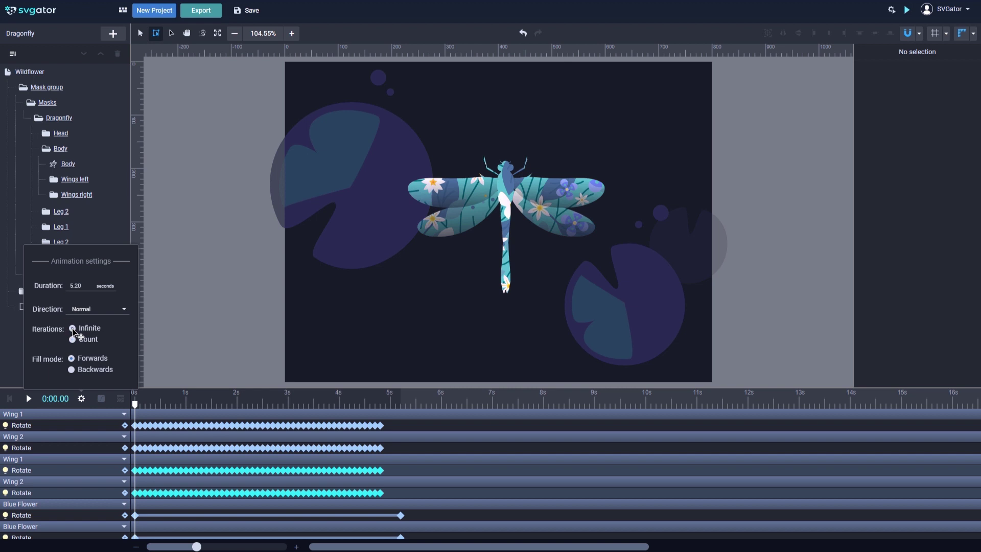
left_click(894, 11)
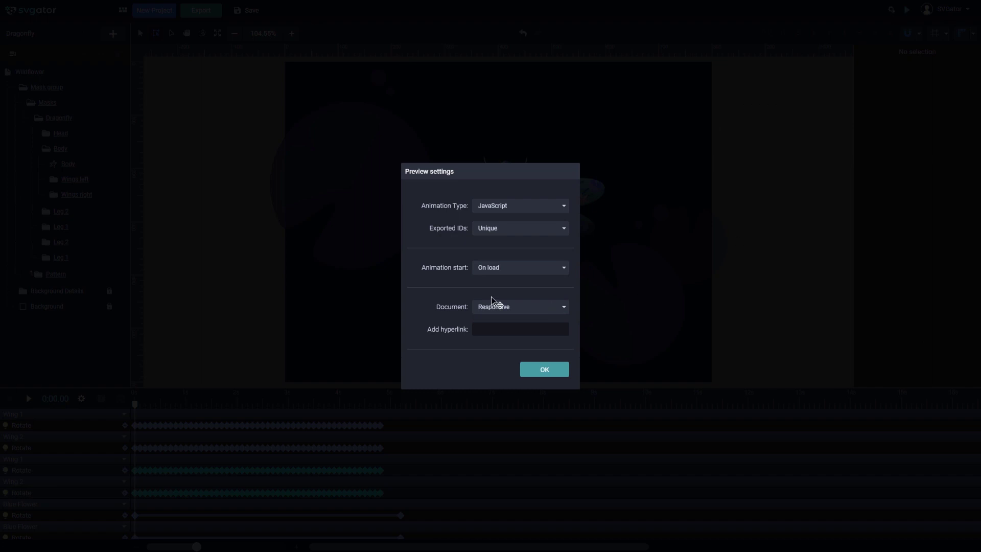
left_click(524, 271)
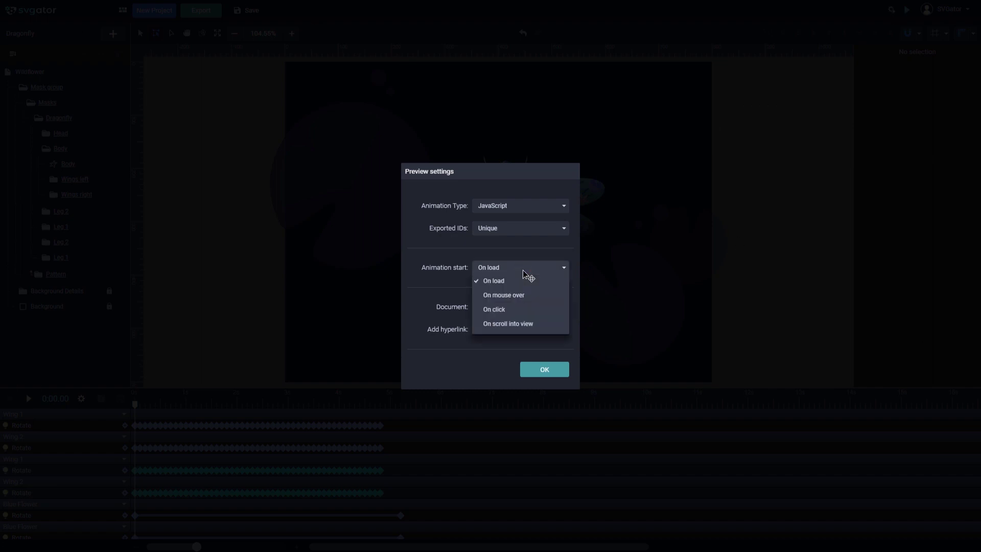
left_click(515, 311)
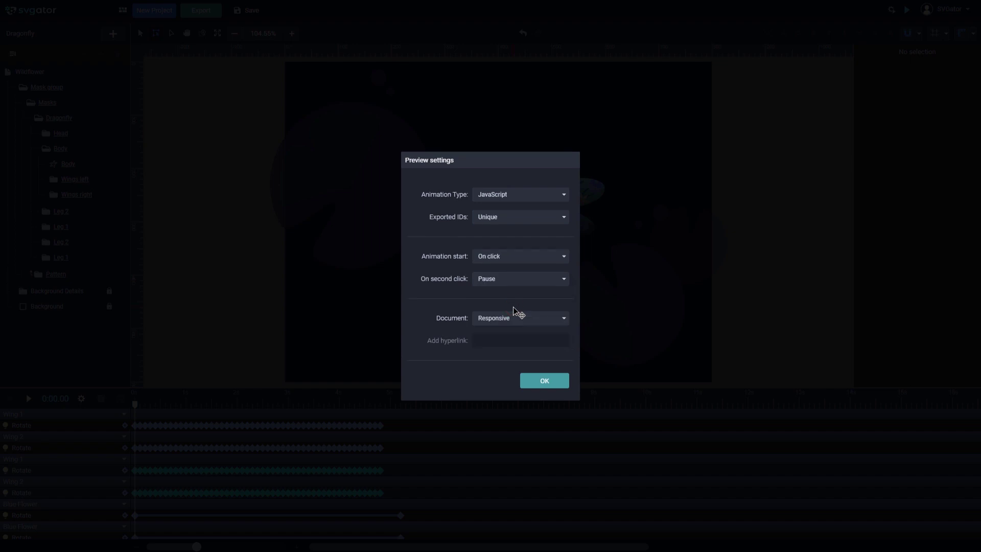
left_click(520, 279)
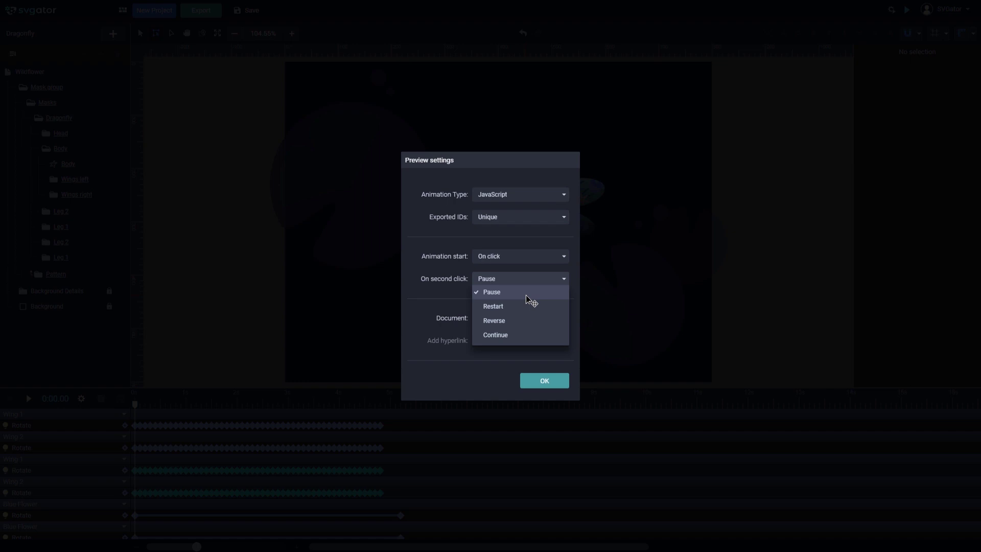
left_click(449, 288)
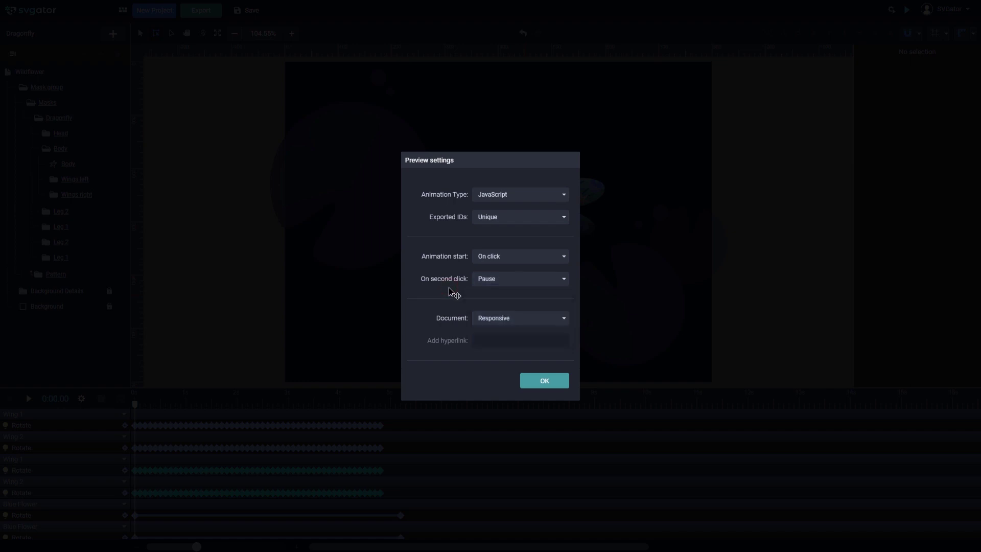
left_click(519, 321)
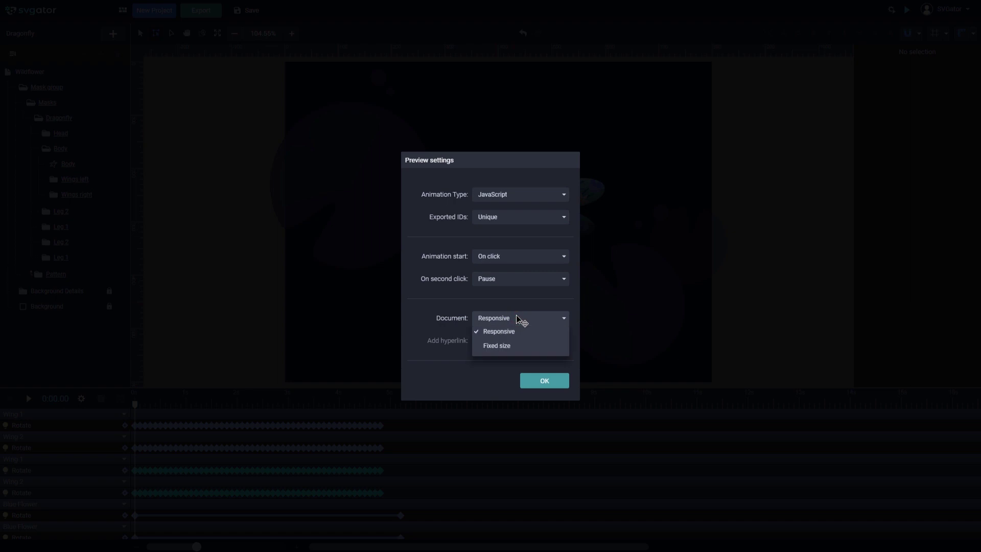
left_click(512, 346)
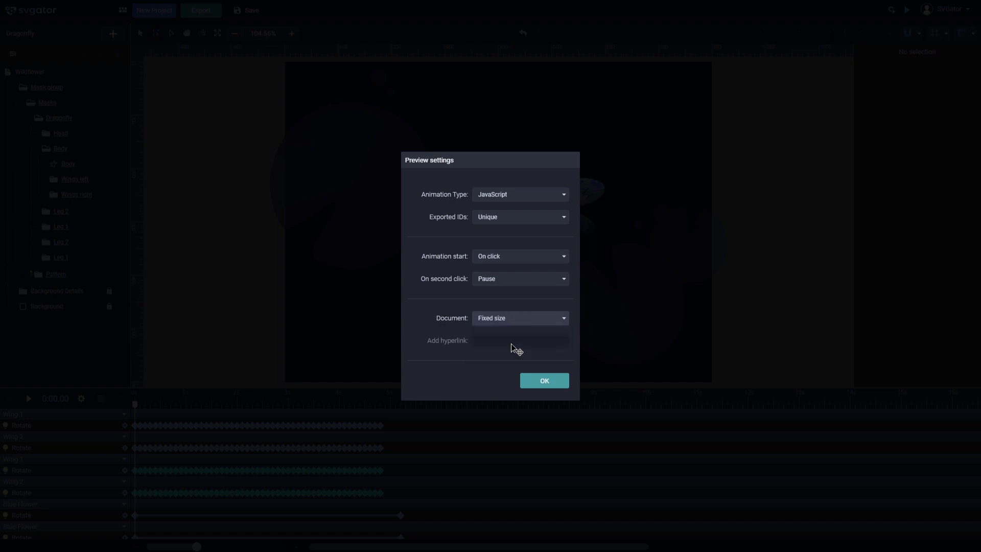
left_click(544, 384)
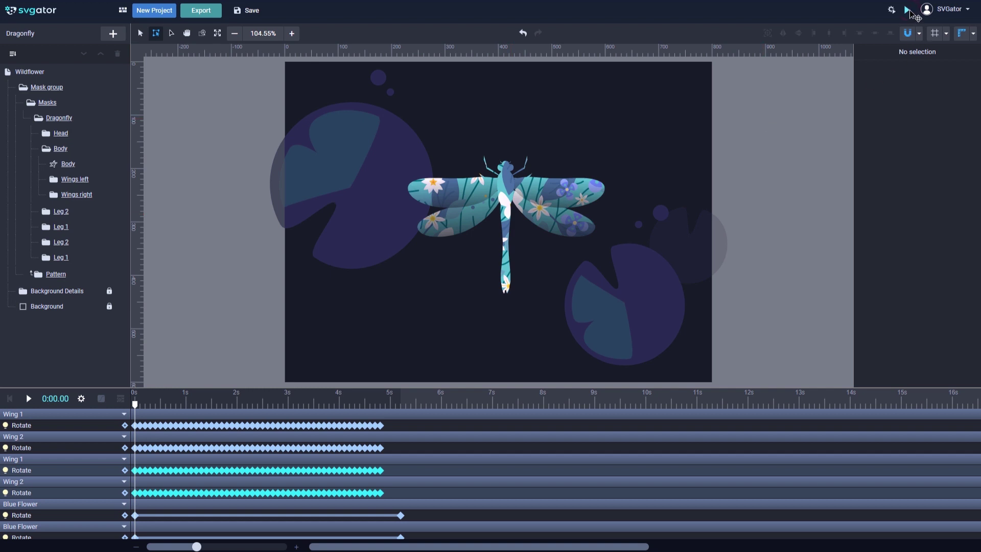
left_click(908, 10)
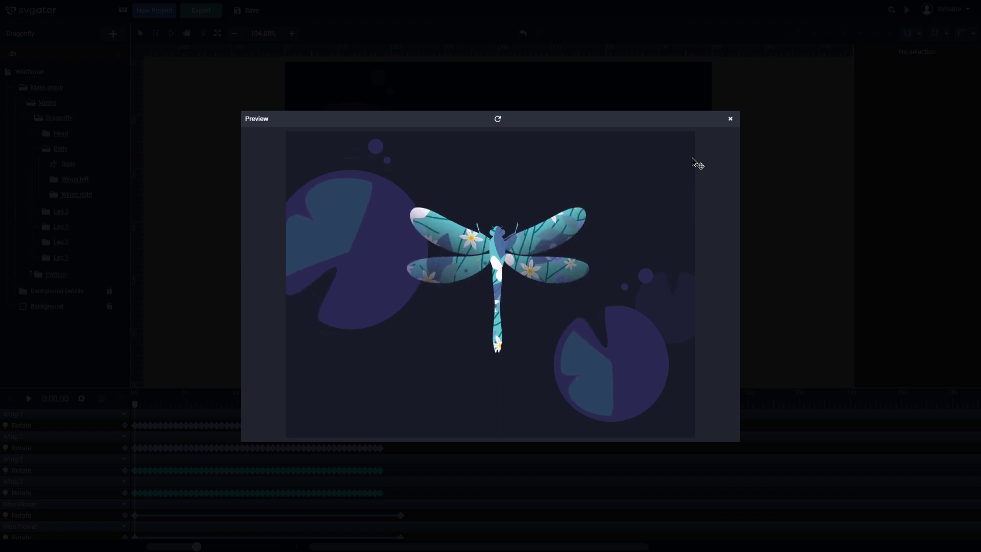
left_click(730, 118)
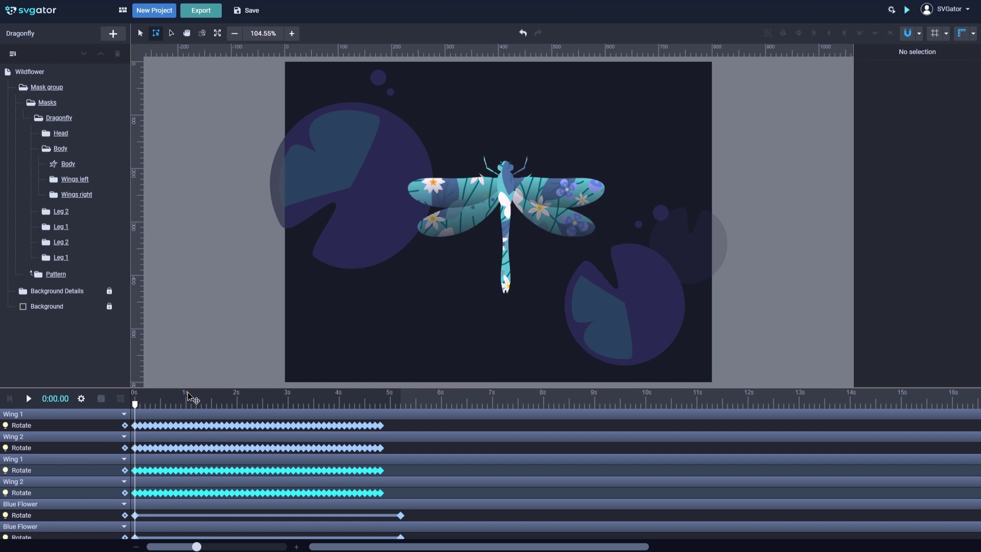
- Add a Position animator to the Dragonfly group: off the left edge at 0s, off the right at 5.2s
left_click(86, 119)
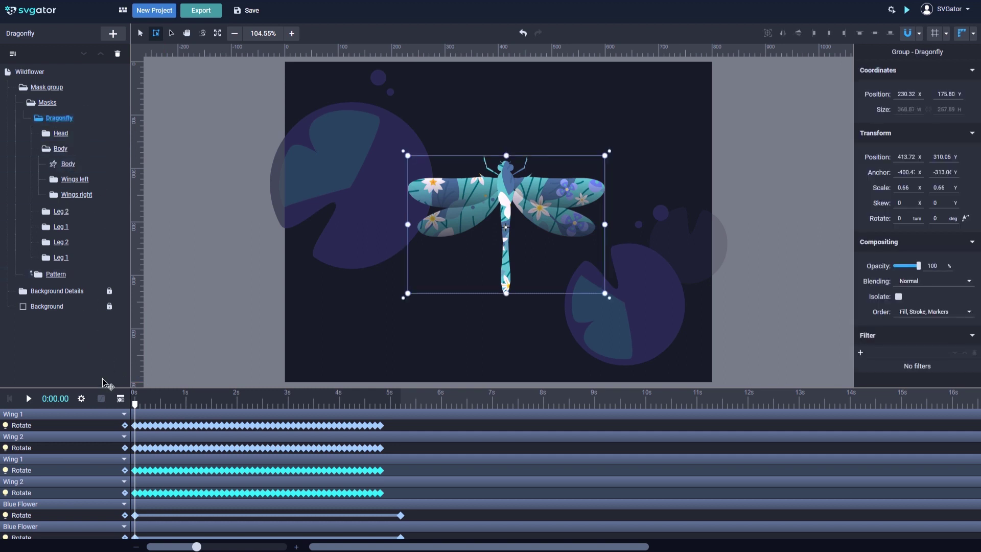
left_click(121, 399)
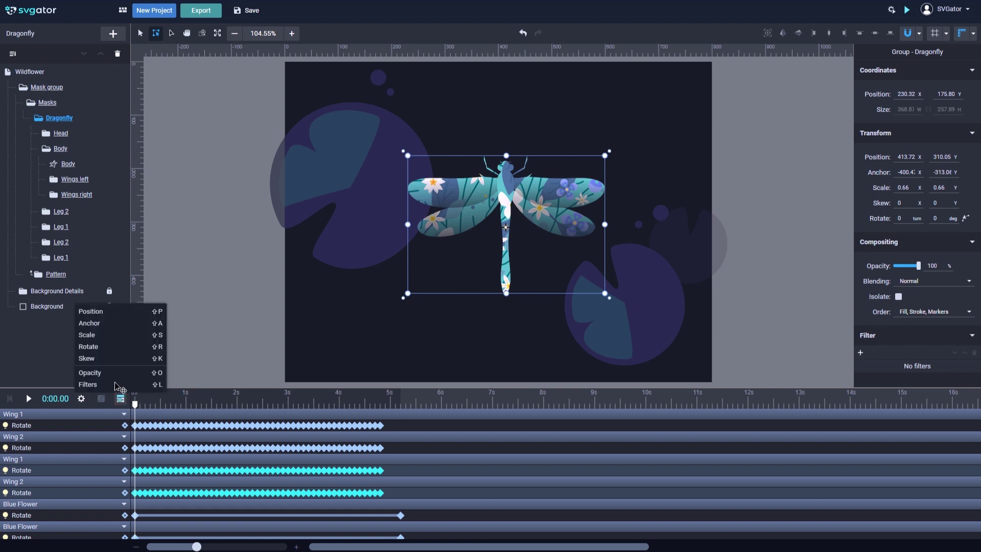
left_click(125, 316)
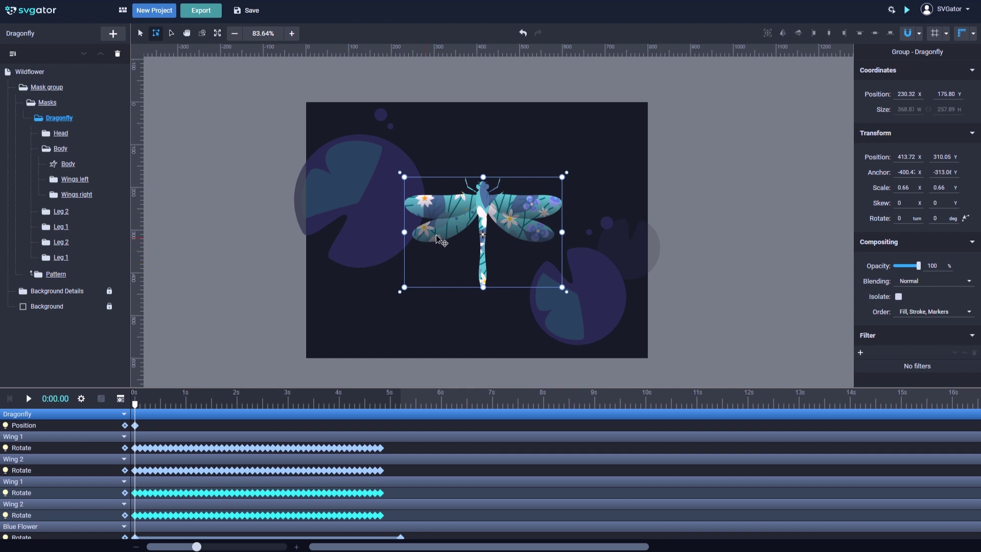
left_click_drag(451, 225, 208, 262)
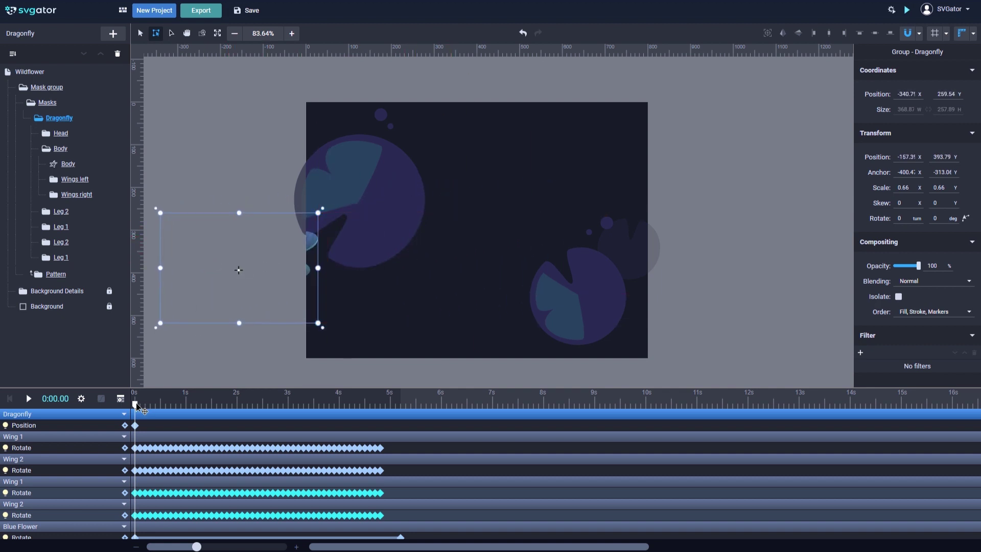
left_click_drag(138, 407, 420, 429)
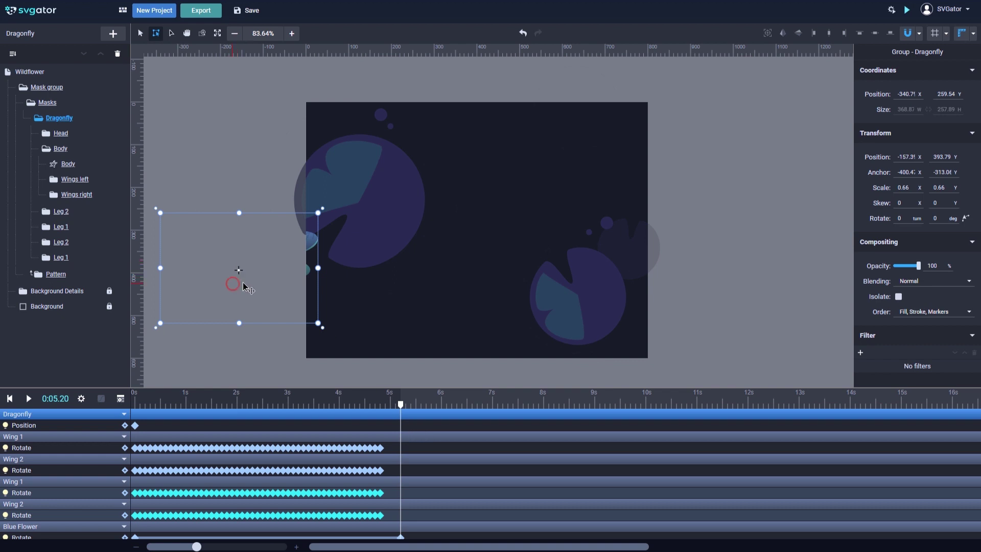
left_click_drag(244, 284, 756, 212)
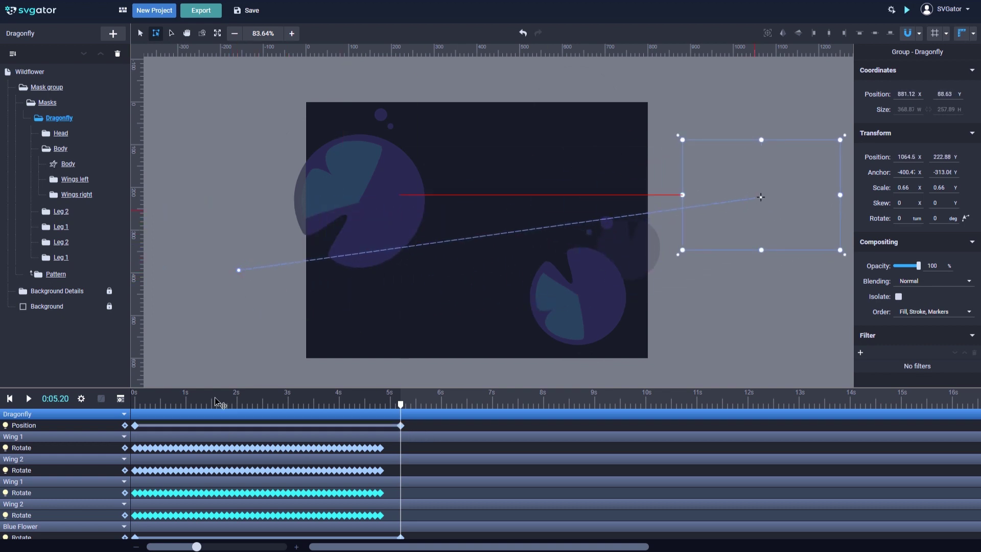
- Bend the straight motion path into an S-shaped curve and check the dragonfly midway
left_click_drag(313, 263, 383, 353)
left_click_drag(734, 160, 549, 115)
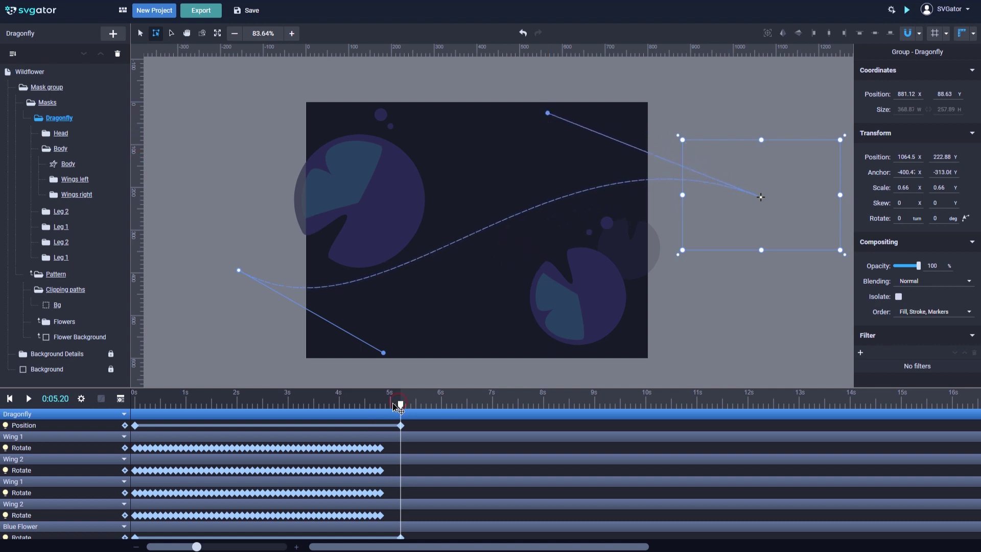
left_click_drag(397, 406, 224, 406)
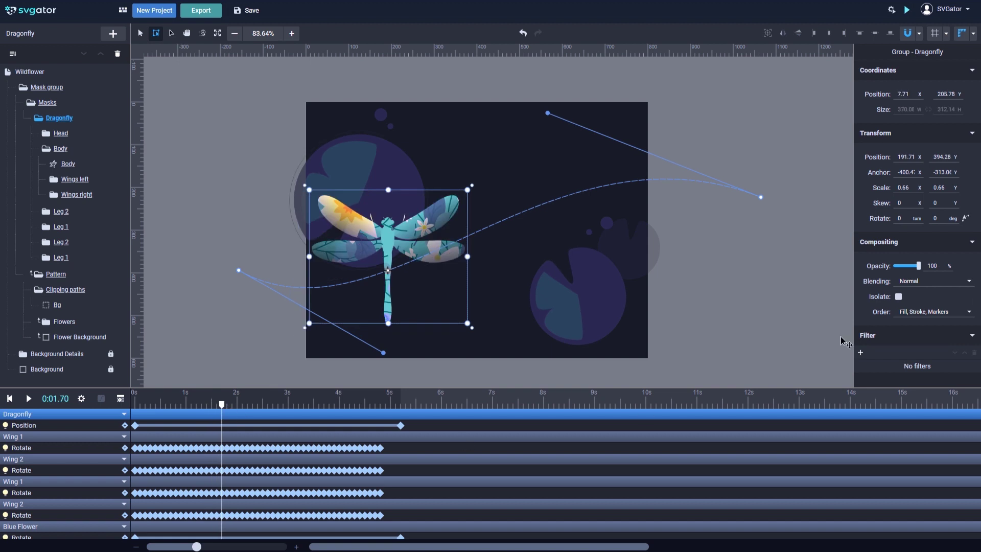
- Enable auto-orient, rotate the dragonfly about 90°, and shift its 0s start further left
left_click(965, 219)
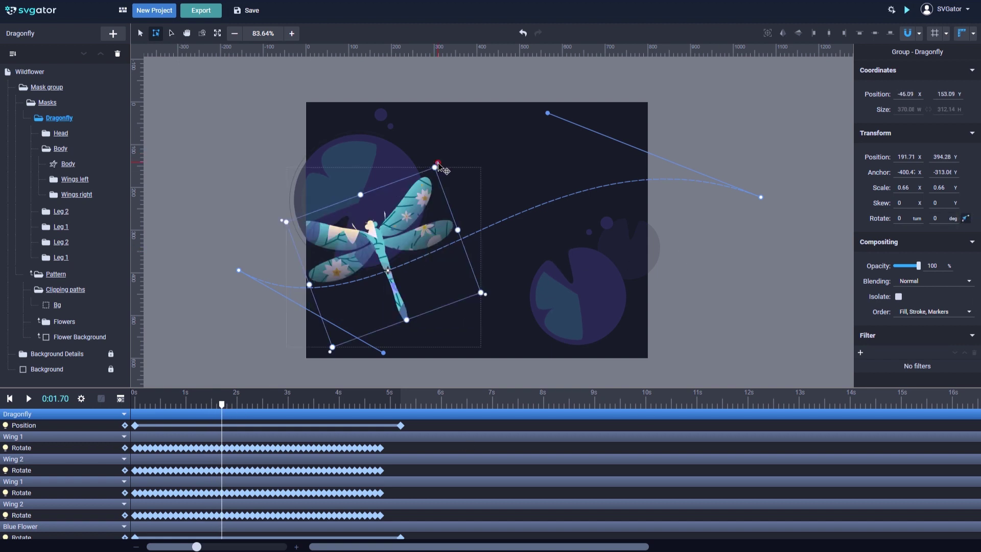
left_click_drag(443, 170, 452, 368)
left_click_drag(222, 405, 134, 409)
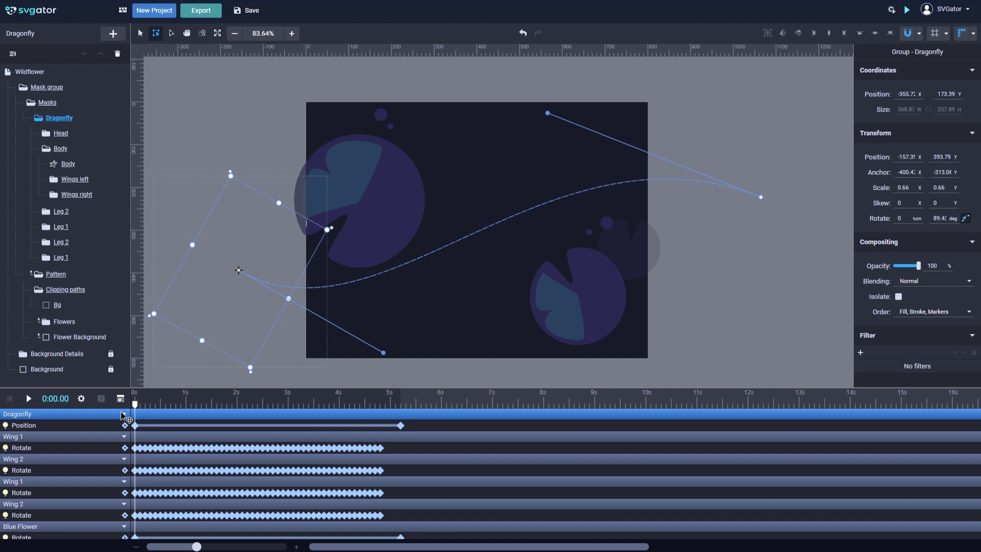
left_click_drag(262, 273, 238, 334)
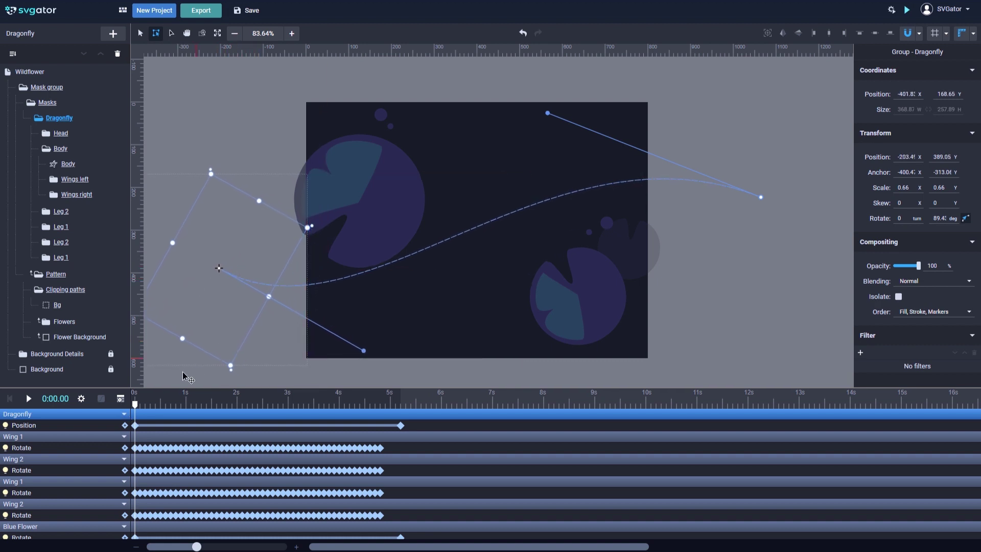
left_click_drag(137, 406, 402, 407)
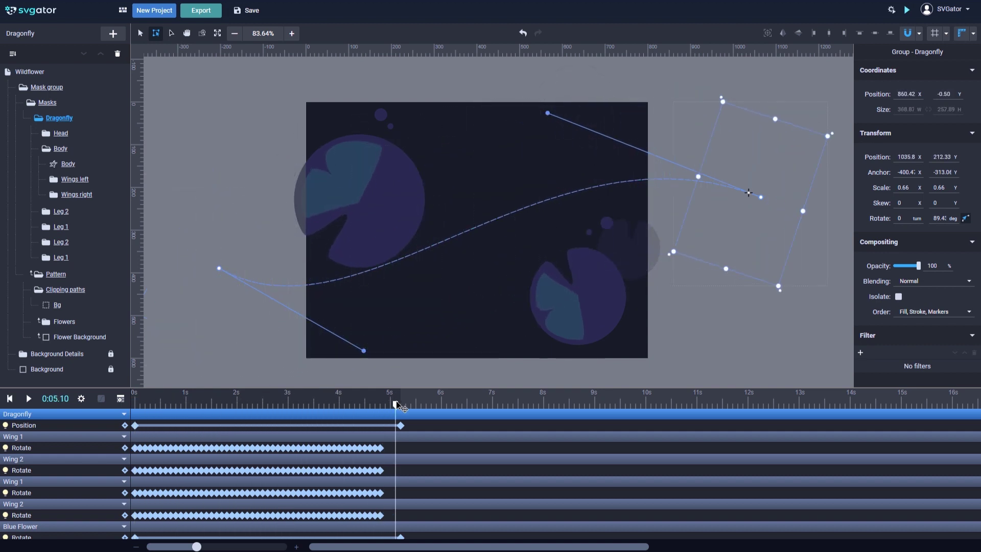
- Open the Preview to watch the dragonfly fly into the lily-pad scene
left_click(909, 10)
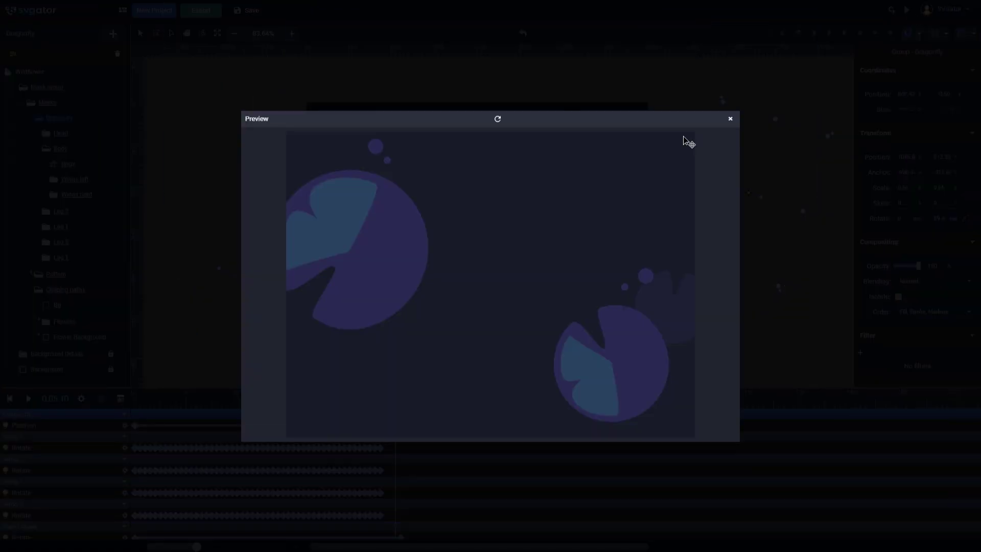